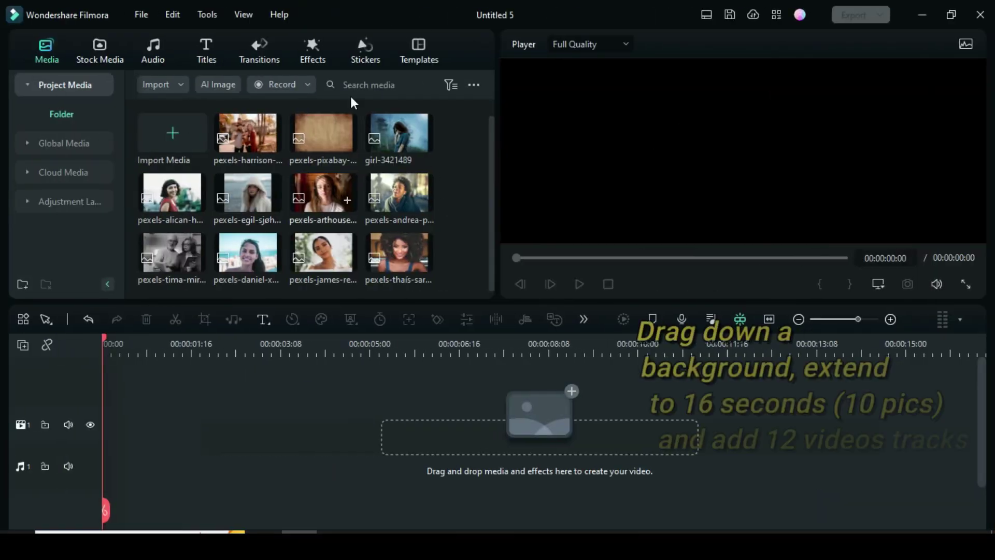
- Place the parchment image on the timeline, crop it to fit, and extend it to 16 seconds
{"action": "left_click_drag", "start_coordinate": [313, 141], "coordinate": [115, 428]}
{"action": "right_click", "coordinate": [201, 426]}
{"action": "left_click", "coordinate": [246, 275]}
{"action": "left_click_drag", "start_coordinate": [365, 428], "coordinate": [958, 430]}
- Add video tracks until there are twelve, then drop the family photo onto track 12
{"action": "left_click", "coordinate": [23, 345]}
{"action": "left_click", "coordinate": [44, 368]}
{"action": "left_click", "coordinate": [23, 345]}
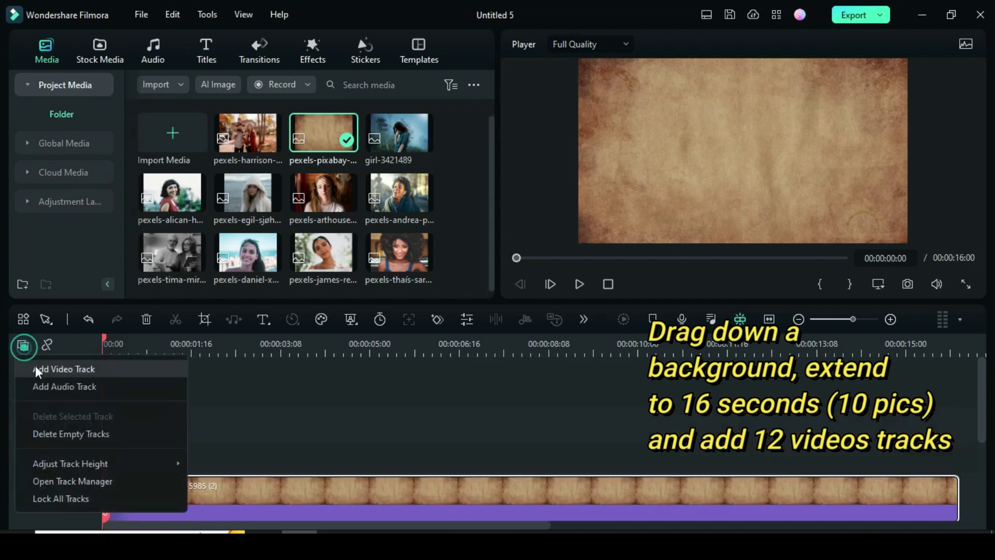
{"action": "left_click", "coordinate": [34, 362]}
{"action": "left_click", "coordinate": [23, 345]}
{"action": "left_click", "coordinate": [34, 362]}
{"action": "left_click", "coordinate": [22, 345]}
{"action": "left_click", "coordinate": [36, 366]}
{"action": "left_click", "coordinate": [22, 345]}
{"action": "left_click", "coordinate": [36, 366]}
{"action": "left_click", "coordinate": [23, 344]}
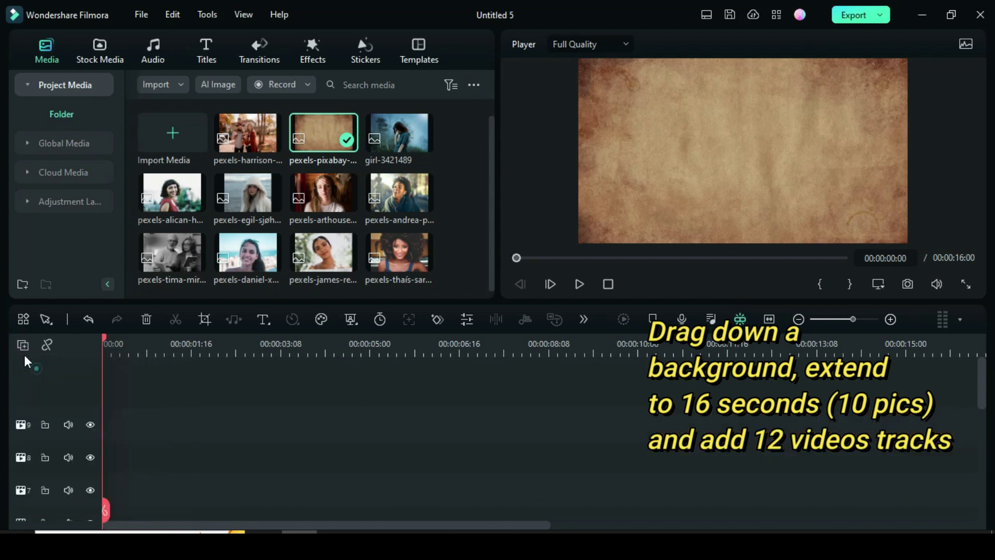
{"action": "left_click", "coordinate": [36, 368]}
{"action": "left_click", "coordinate": [23, 345]}
{"action": "left_click", "coordinate": [36, 368]}
{"action": "left_click", "coordinate": [23, 345]}
{"action": "left_click", "coordinate": [35, 369]}
{"action": "left_click", "coordinate": [23, 344]}
{"action": "left_click", "coordinate": [35, 368]}
{"action": "left_click_drag", "start_coordinate": [249, 134], "coordinate": [130, 432]}
- Crop the family photo to fit and stretch it to the background's 16-second length
{"action": "right_click", "coordinate": [239, 433]}
{"action": "left_click", "coordinate": [276, 279]}
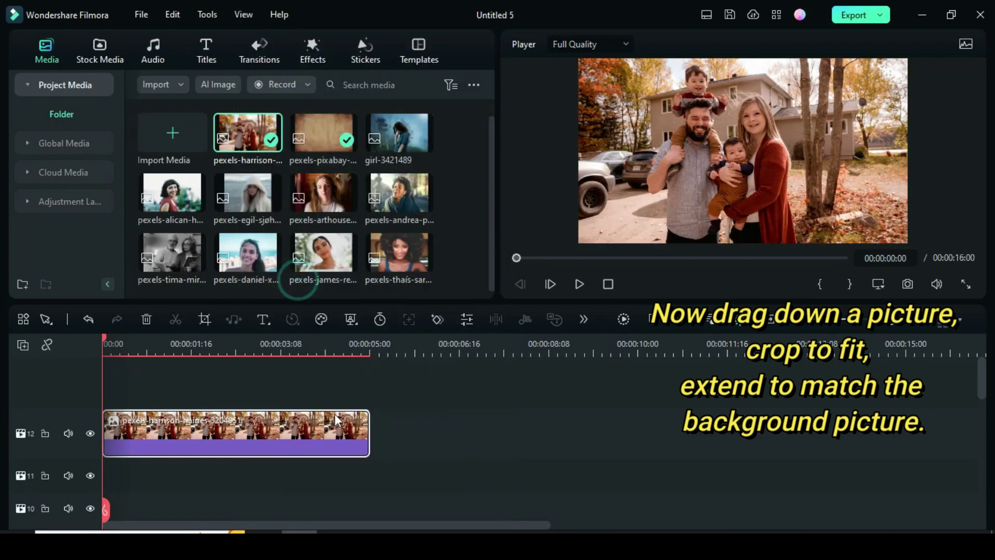
{"action": "left_click_drag", "start_coordinate": [368, 435], "coordinate": [958, 440]}
- Apply the Border effect with grey and light grey colours, size 5 and blur 2
{"action": "left_click", "coordinate": [300, 47]}
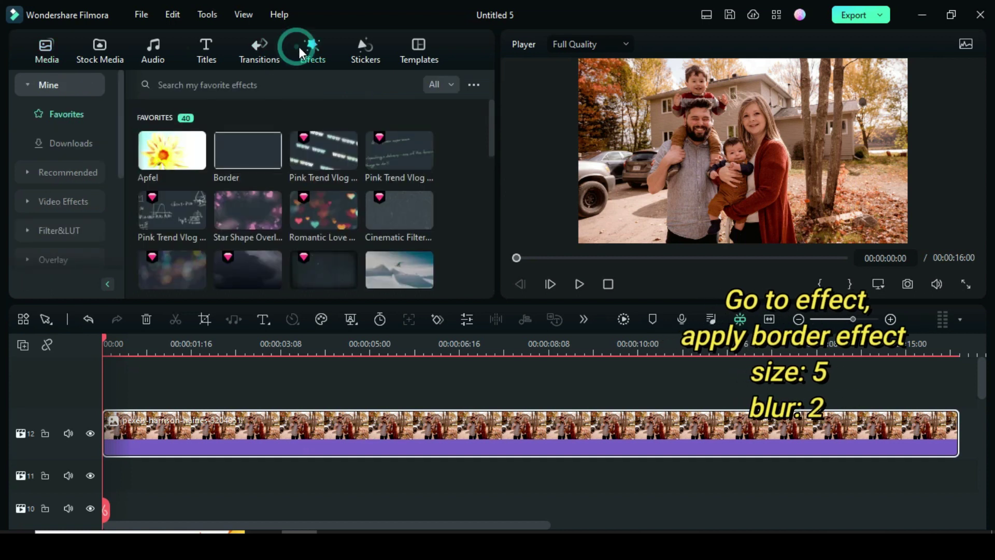
{"action": "left_click_drag", "start_coordinate": [247, 151], "coordinate": [188, 435]}
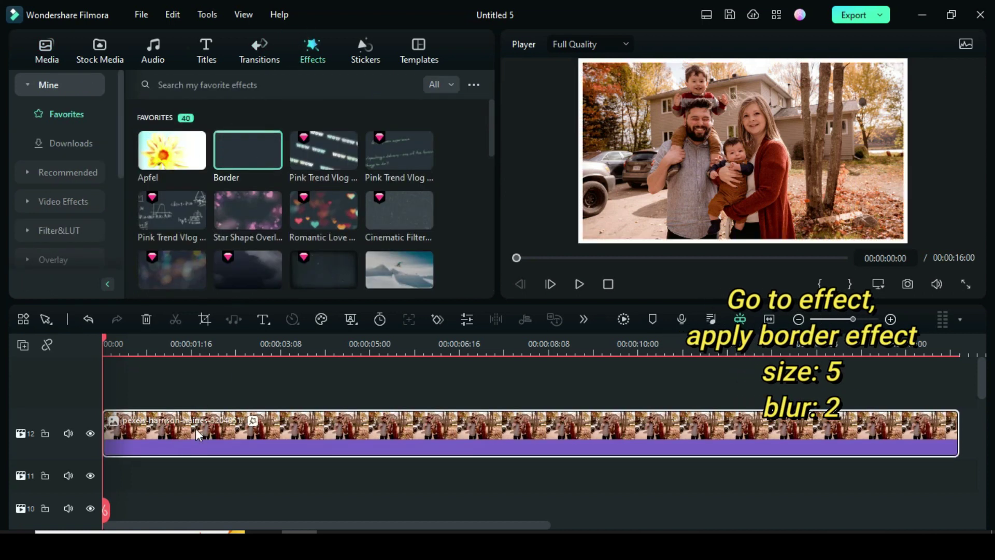
{"action": "double_click", "coordinate": [190, 436]}
{"action": "left_click", "coordinate": [141, 45]}
{"action": "left_click", "coordinate": [96, 133]}
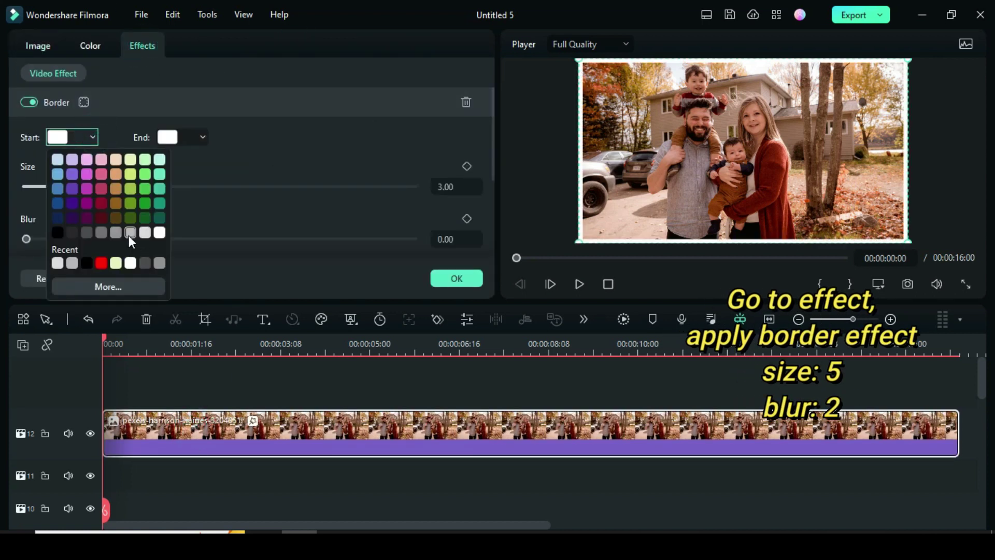
{"action": "left_click", "coordinate": [128, 235]}
{"action": "left_click", "coordinate": [198, 134]}
{"action": "left_click", "coordinate": [253, 232]}
{"action": "type", "text": "5"}
{"action": "left_click", "coordinate": [394, 164]}
{"action": "type", "text": "2"}
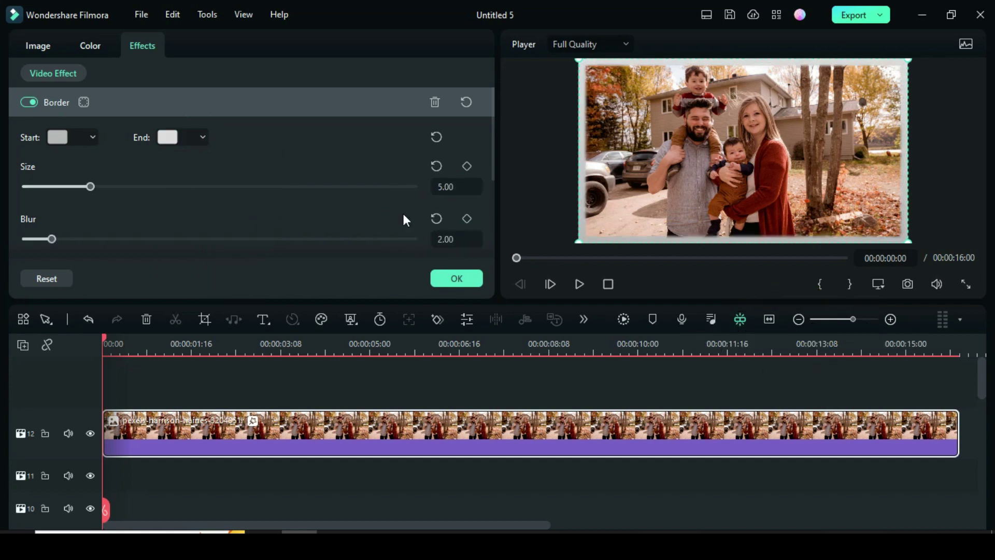
- Add a starting scale keyframe in the photo's transform settings
{"action": "left_click", "coordinate": [33, 48]}
{"action": "scroll", "coordinate": [493, 105], "scroll_direction": "up", "scroll_amount": 2}
{"action": "left_click", "coordinate": [465, 148]}
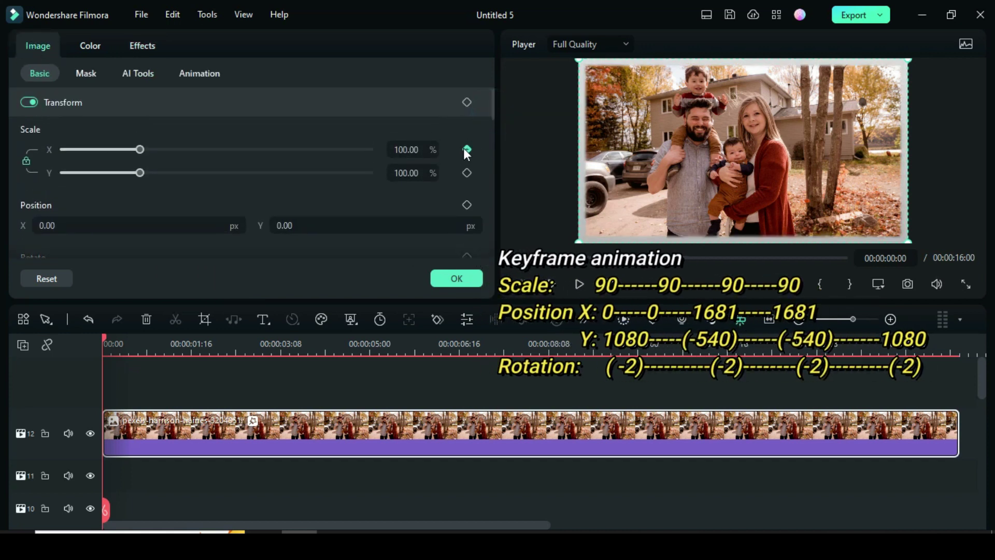
- Add starting position and rotation keyframes at 0 seconds
{"action": "left_click", "coordinate": [467, 204]}
{"action": "scroll", "coordinate": [492, 119], "scroll_direction": "down", "scroll_amount": 3}
{"action": "left_click", "coordinate": [469, 179]}
{"action": "left_click_drag", "start_coordinate": [493, 127], "coordinate": [494, 106]}
- At 0 seconds set scale to 90%, Y position to 1080 and rotation to -2°
{"action": "left_click_drag", "start_coordinate": [400, 158], "coordinate": [378, 157]}
{"action": "type", "text": "90"}
{"action": "key", "text": "Return"}
{"action": "left_click", "coordinate": [290, 234]}
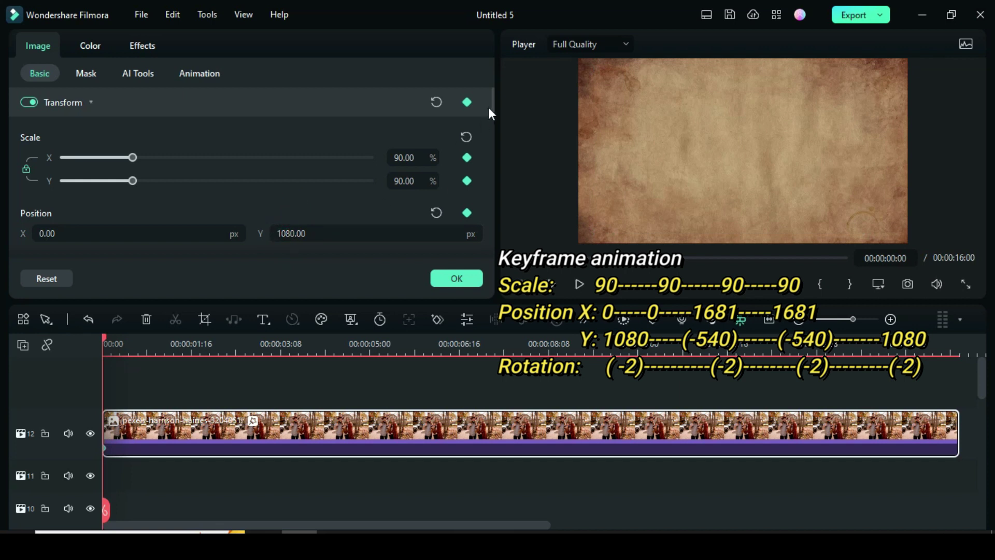
{"action": "left_click_drag", "start_coordinate": [487, 110], "coordinate": [491, 125]}
{"action": "double_click", "coordinate": [70, 169]}
{"action": "type", "text": "-2"}
{"action": "left_click", "coordinate": [93, 147]}
- Set the preview player's zoom level to 10%
{"action": "right_click", "coordinate": [636, 269]}
{"action": "mouse_move", "coordinate": [670, 365]}
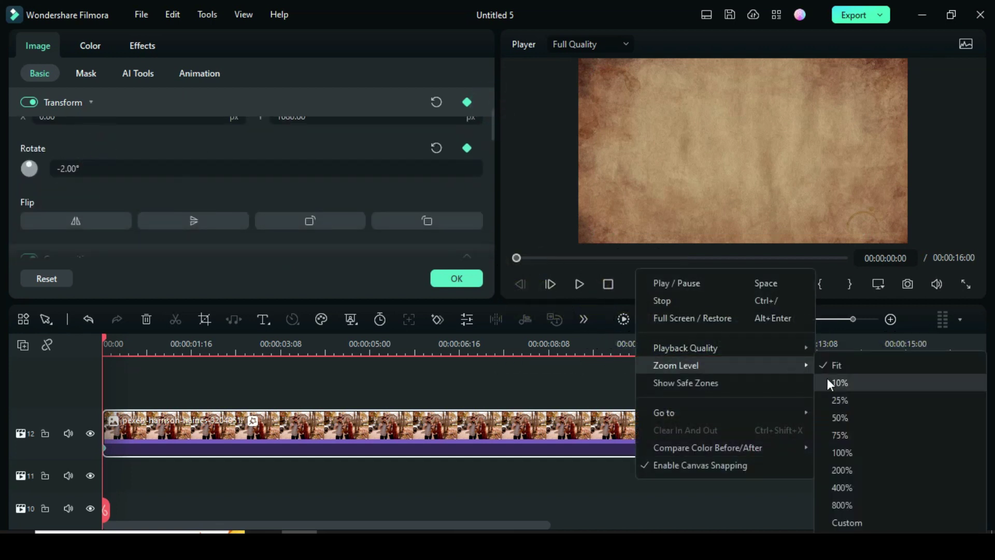
{"action": "left_click", "coordinate": [828, 377]}
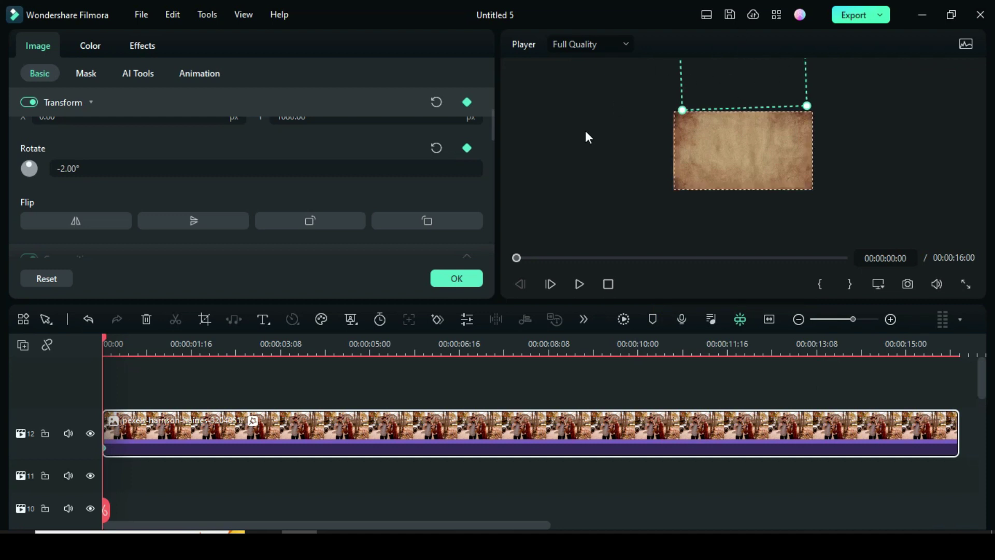
{"action": "left_click_drag", "start_coordinate": [488, 122], "coordinate": [495, 106]}
- At 2 seconds, add scale, position and rotation keyframes and set Y to -540
{"action": "left_click_drag", "start_coordinate": [101, 337], "coordinate": [208, 341]}
{"action": "left_click", "coordinate": [467, 130]}
{"action": "left_click", "coordinate": [467, 186]}
{"action": "left_click", "coordinate": [467, 237]}
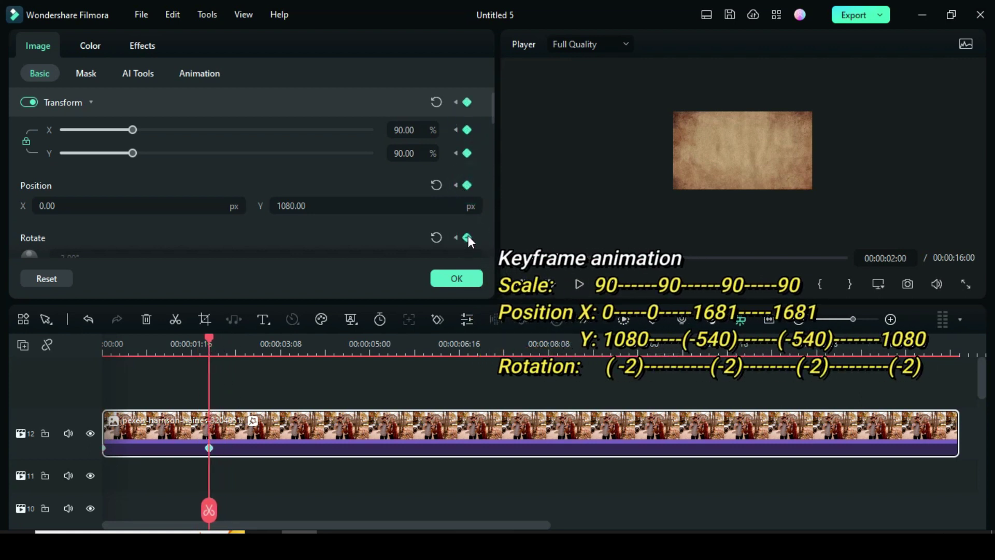
{"action": "left_click", "coordinate": [300, 207]}
{"action": "type", "text": "-540"}
{"action": "left_click", "coordinate": [300, 180]}
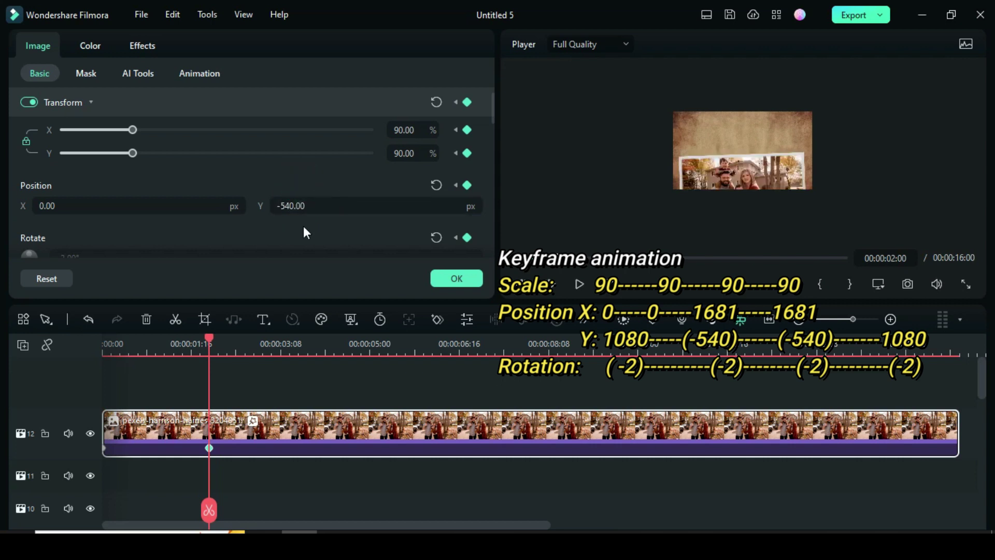
- At 00:00:02:08, add scale and position keyframes and set X to 1681
{"action": "left_click_drag", "start_coordinate": [210, 336], "coordinate": [228, 338]}
{"action": "left_click", "coordinate": [467, 129]}
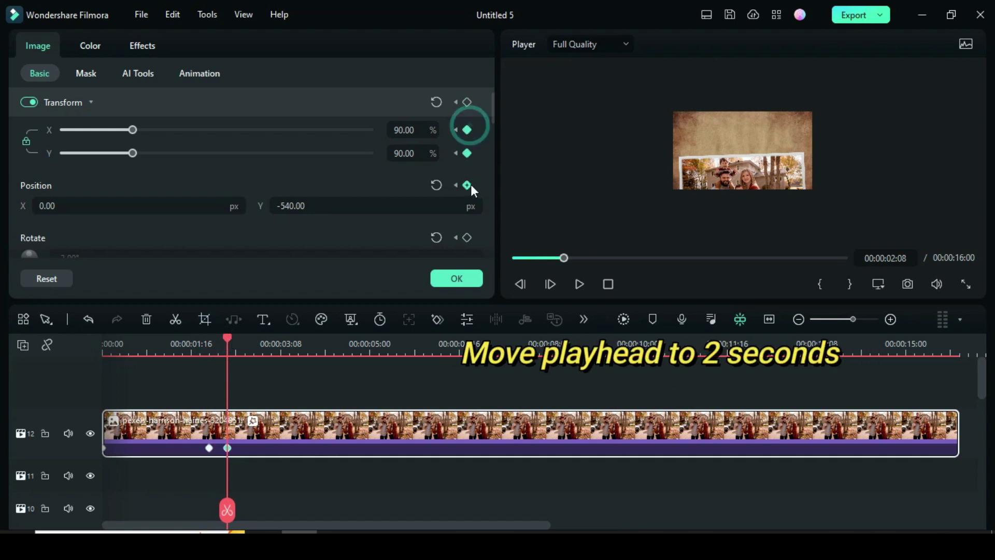
{"action": "left_click", "coordinate": [468, 185]}
{"action": "left_click", "coordinate": [49, 206]}
{"action": "type", "text": "1681"}
{"action": "key", "text": "Return"}
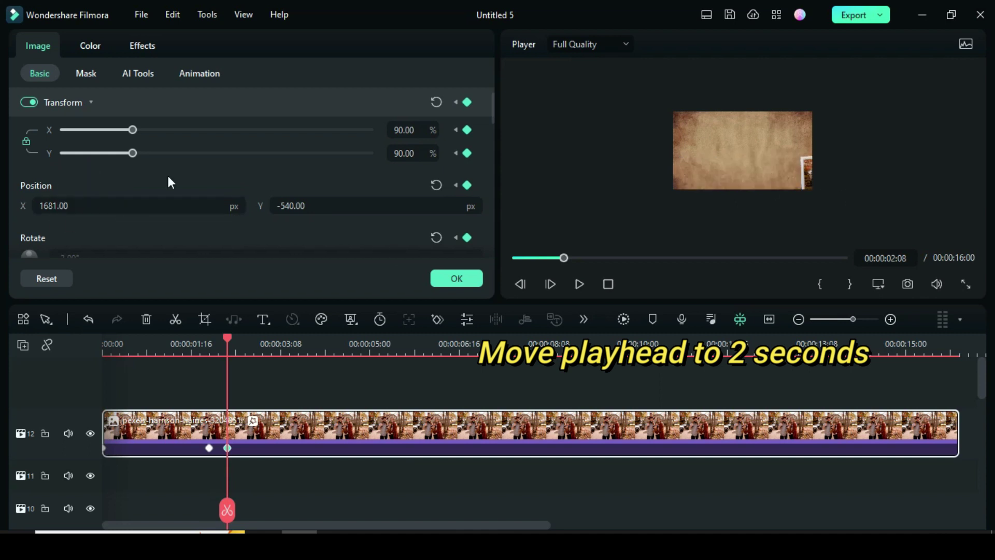
- At 00:00:03:08, add keyframes and set Y to -1080, then rewind and close settings
{"action": "left_click_drag", "start_coordinate": [229, 338], "coordinate": [281, 342]}
{"action": "left_click", "coordinate": [467, 130]}
{"action": "left_click", "coordinate": [467, 185]}
{"action": "left_click", "coordinate": [467, 237]}
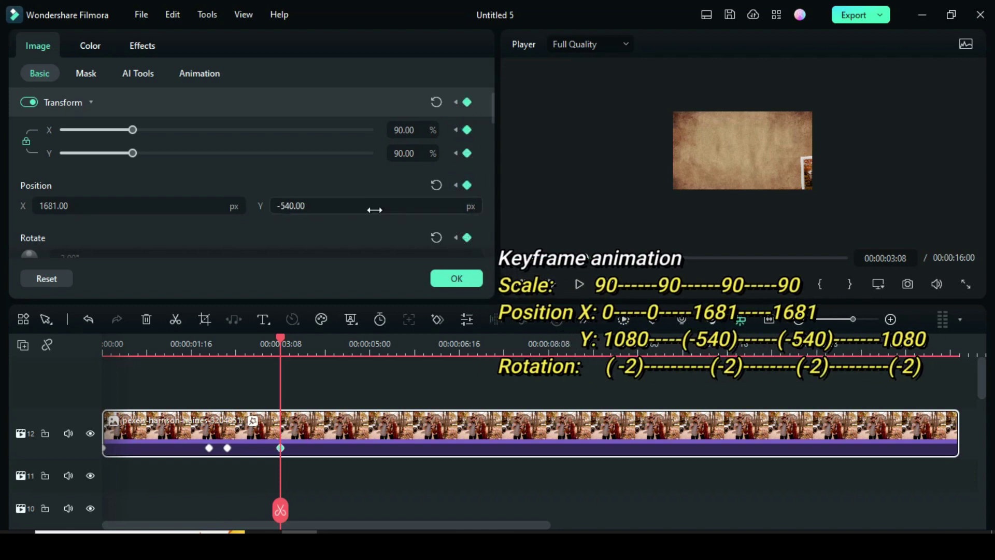
{"action": "left_click", "coordinate": [290, 206]}
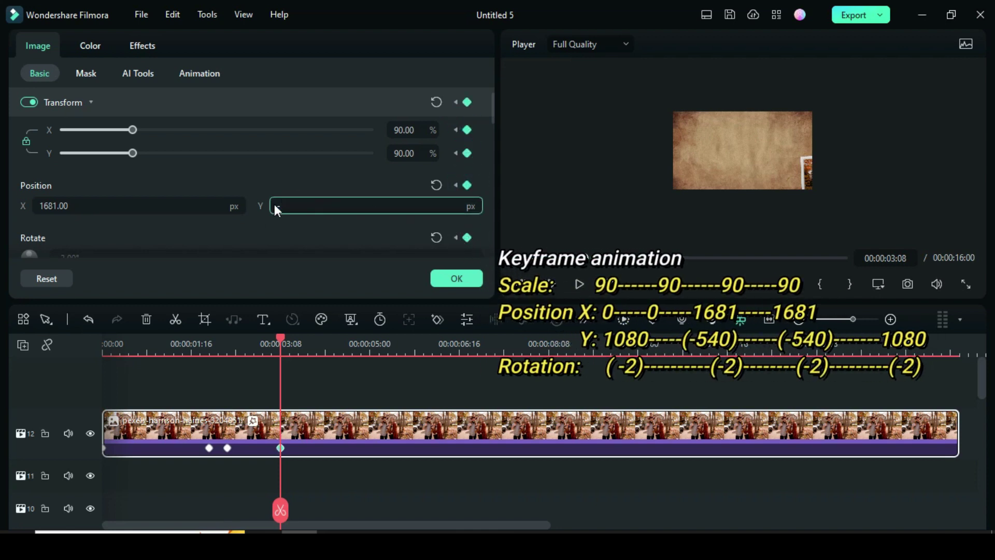
{"action": "type", "text": "-1080"}
{"action": "key", "text": "Return"}
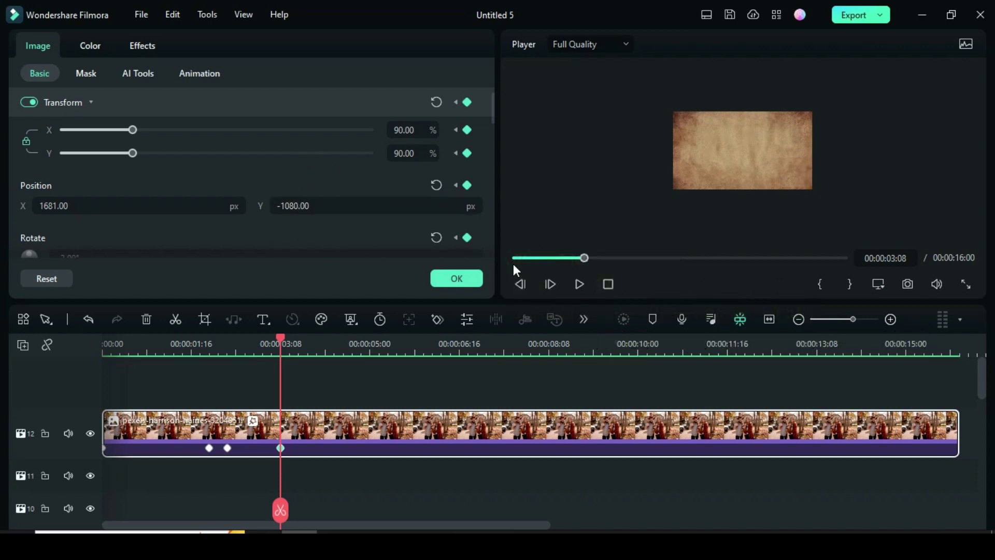
{"action": "left_click", "coordinate": [514, 257]}
{"action": "left_click", "coordinate": [469, 278]}
- Set the preview player's zoom level back to Fit
{"action": "right_click", "coordinate": [642, 281]}
{"action": "mouse_move", "coordinate": [676, 377]}
{"action": "left_click", "coordinate": [860, 373]}
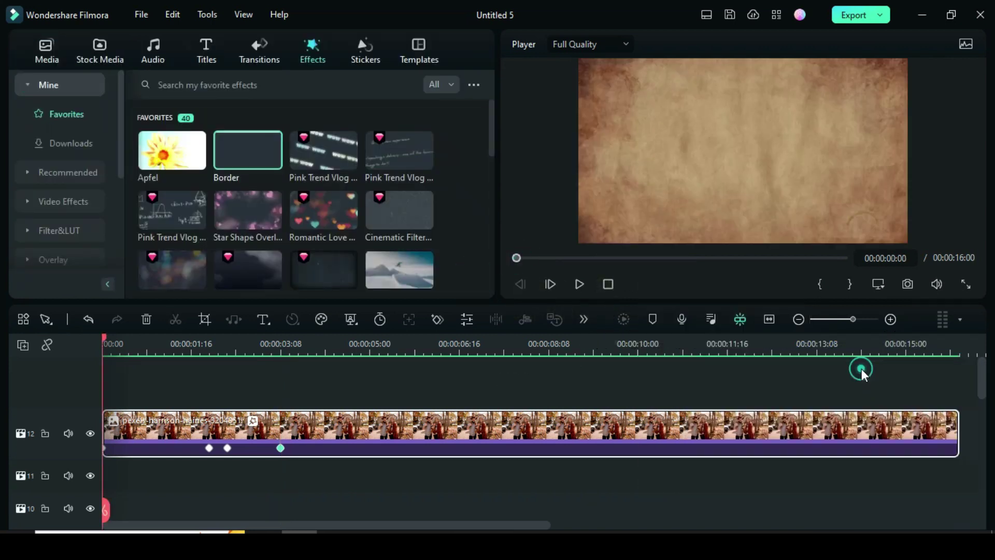
- Play back the photo animation from the start, pause, and move the playhead back
{"action": "left_click", "coordinate": [48, 55]}
{"action": "left_click", "coordinate": [579, 285]}
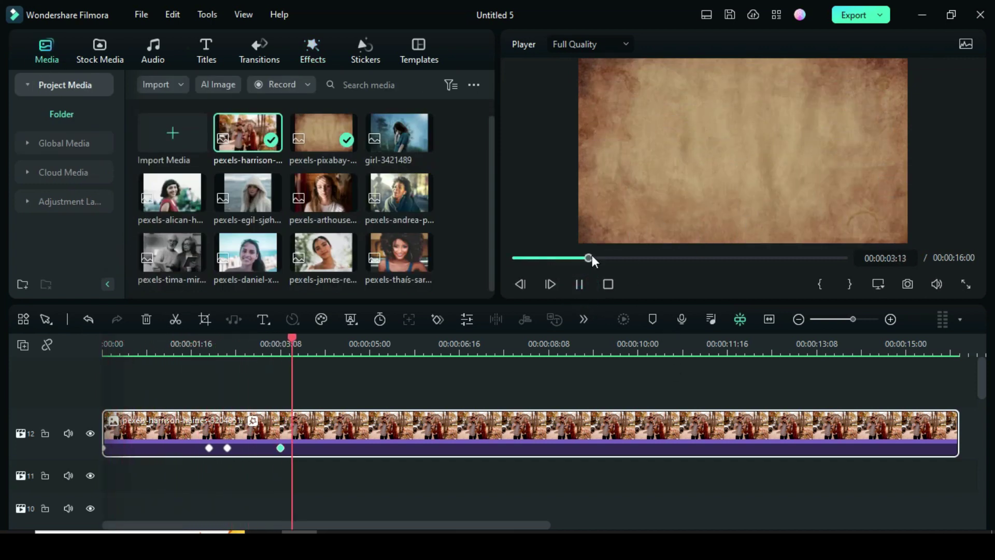
{"action": "left_click", "coordinate": [513, 258]}
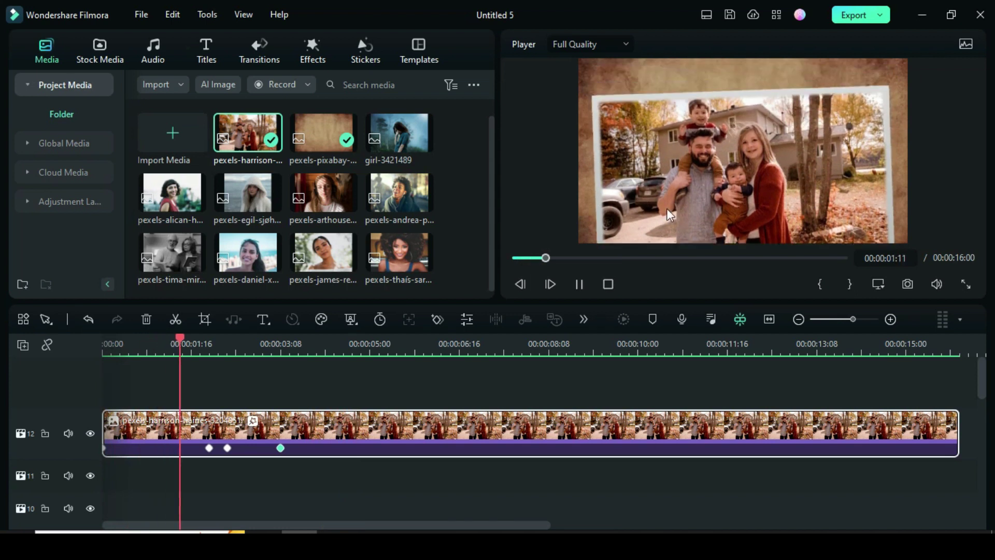
{"action": "left_click", "coordinate": [579, 284]}
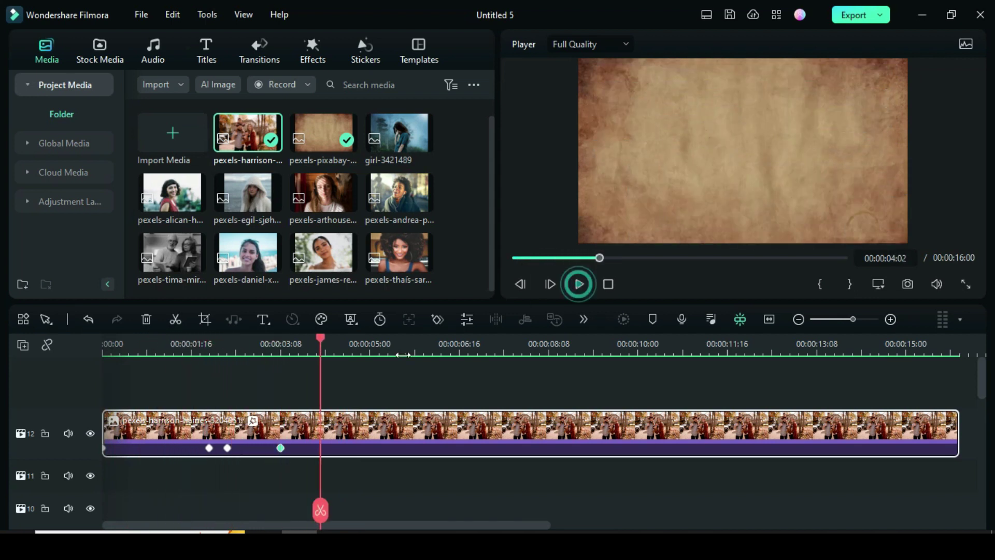
{"action": "left_click_drag", "start_coordinate": [317, 340], "coordinate": [173, 371]}
- Copy the family photo's effects, place the hooded-girl photo on track 11 to 16 seconds, and paste them
{"action": "right_click", "coordinate": [316, 429]}
{"action": "left_click", "coordinate": [355, 432]}
{"action": "left_click_drag", "start_coordinate": [250, 194], "coordinate": [193, 470]}
{"action": "left_click_drag", "start_coordinate": [439, 434], "coordinate": [950, 434]}
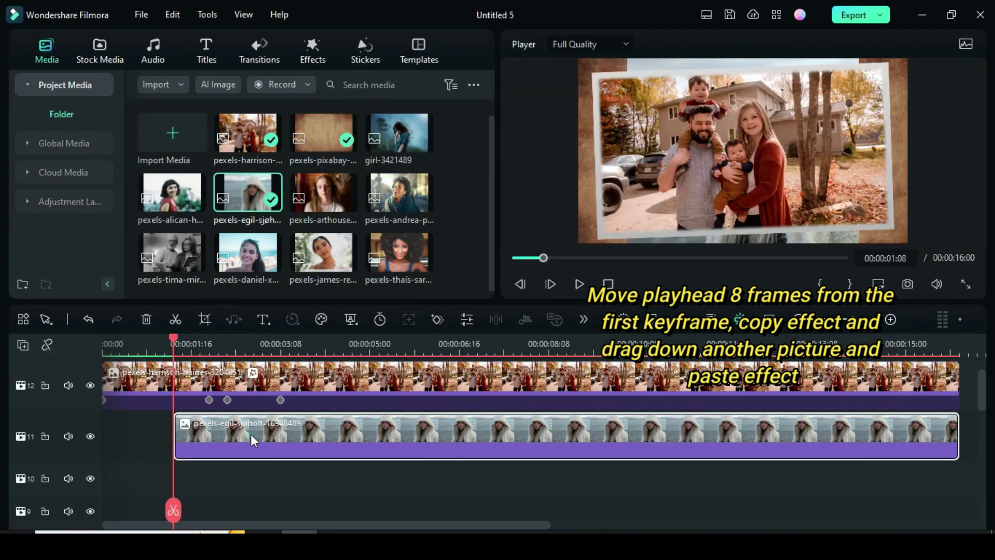
{"action": "right_click", "coordinate": [251, 434]}
{"action": "left_click", "coordinate": [300, 451]}
- Set the hooded-girl clip's first keyframe rotation to 2°
{"action": "double_click", "coordinate": [223, 433]}
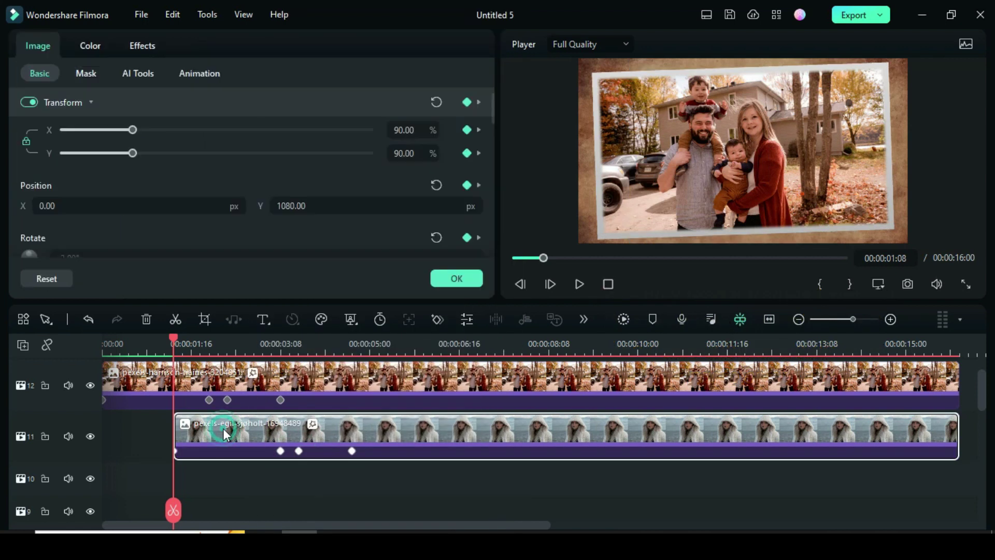
{"action": "left_click", "coordinate": [175, 450]}
{"action": "left_click", "coordinate": [65, 206]}
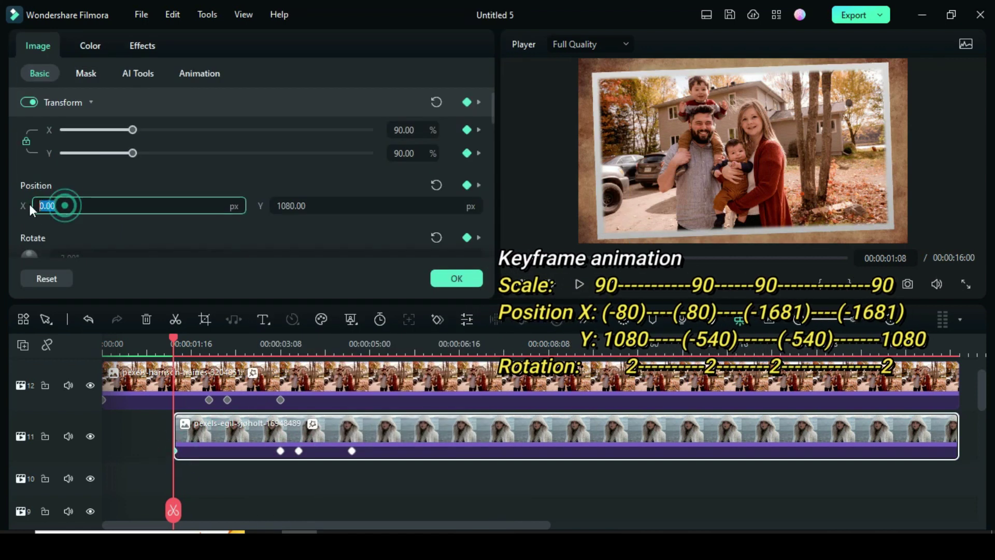
{"action": "scroll", "coordinate": [62, 190], "scroll_direction": "down", "scroll_amount": 1}
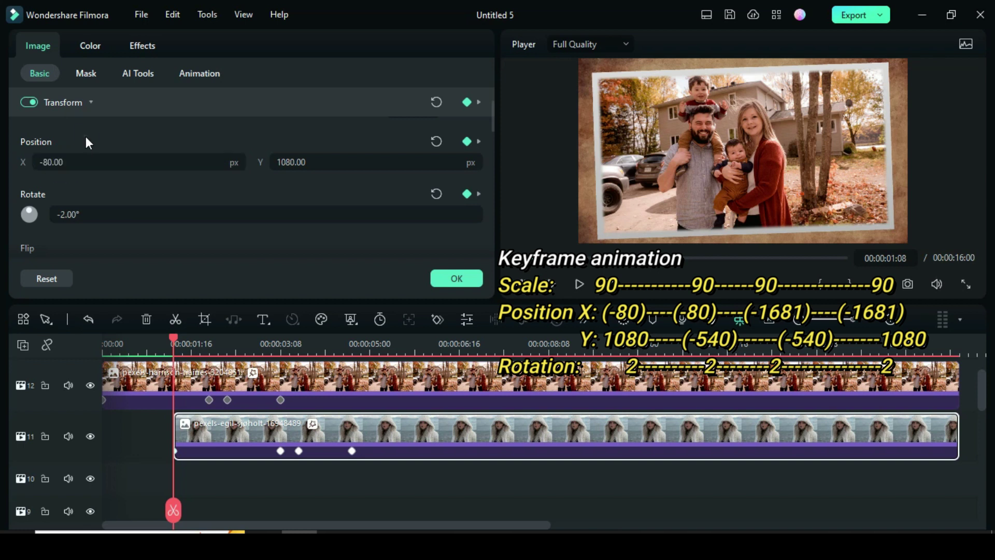
{"action": "left_click", "coordinate": [88, 214]}
{"action": "type", "text": "2"}
{"action": "key", "text": "Return"}
- At the 00:00:03:08 keyframe, set X to -80 and rotation to 2°
{"action": "left_click", "coordinate": [280, 450]}
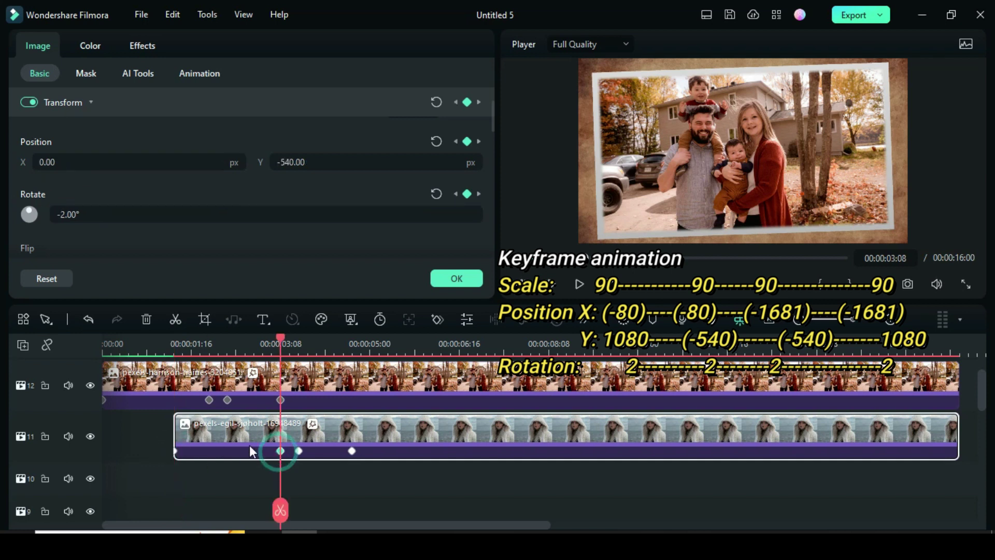
{"action": "left_click", "coordinate": [71, 162]}
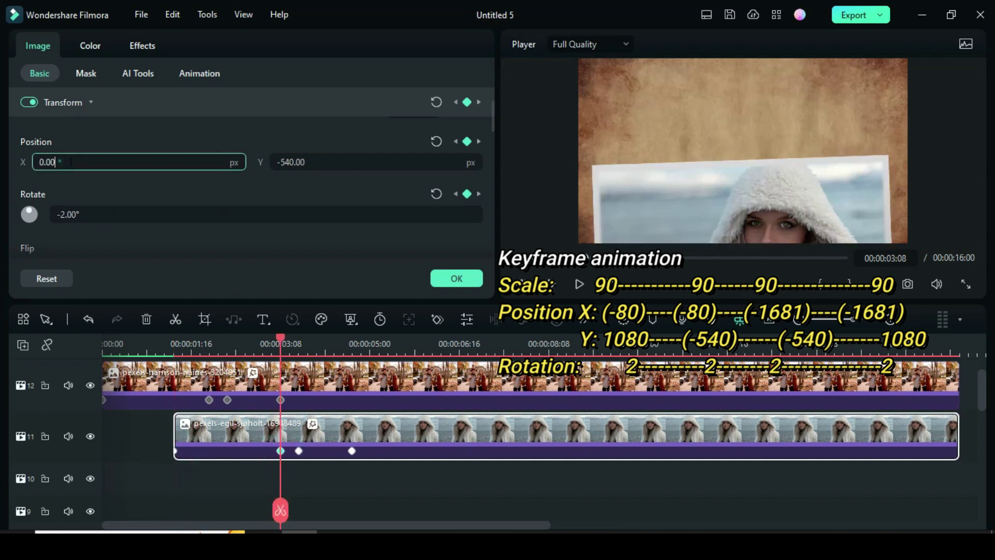
{"action": "type", "text": "-80"}
{"action": "key", "text": "Return"}
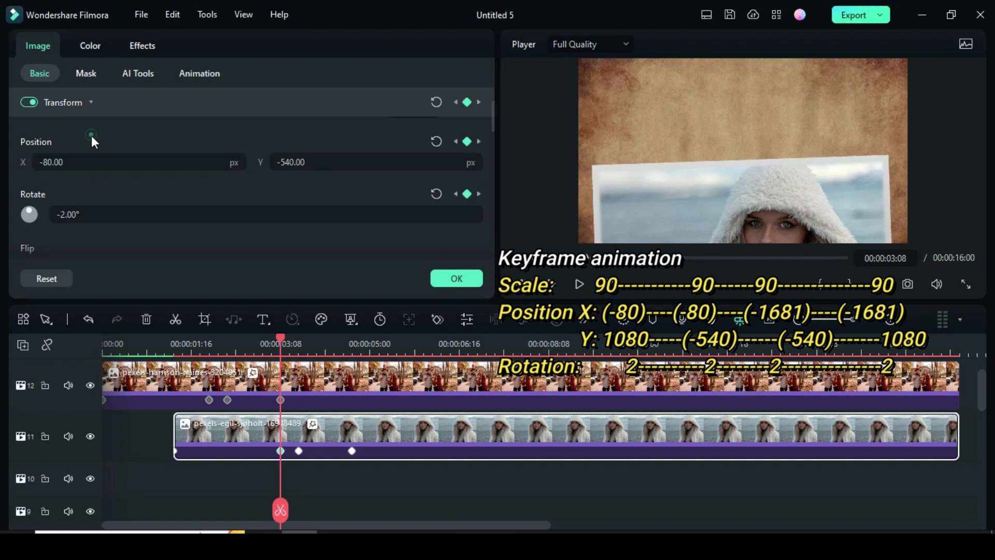
{"action": "left_click", "coordinate": [61, 214]}
{"action": "left_click", "coordinate": [87, 190]}
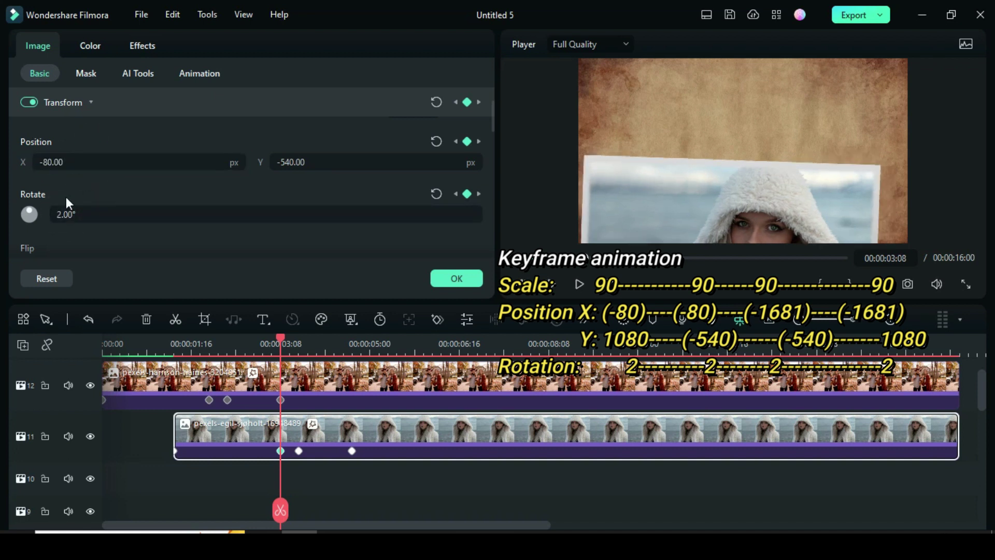
- Set the last two keyframes to X -1681 and rotation 2°
{"action": "left_click", "coordinate": [299, 451]}
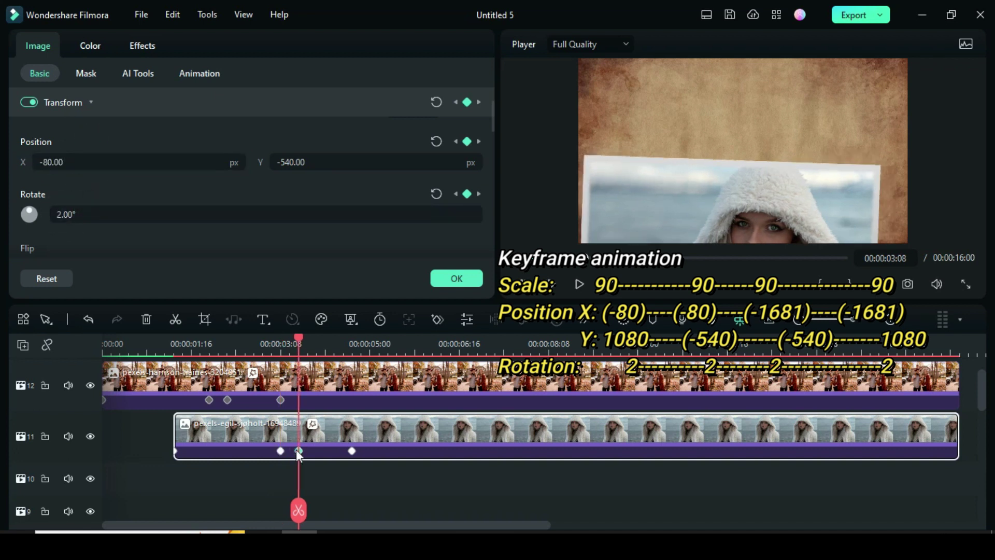
{"action": "left_click", "coordinate": [39, 162]}
{"action": "type", "text": "-"}
{"action": "left_click", "coordinate": [74, 135]}
{"action": "left_click", "coordinate": [61, 215]}
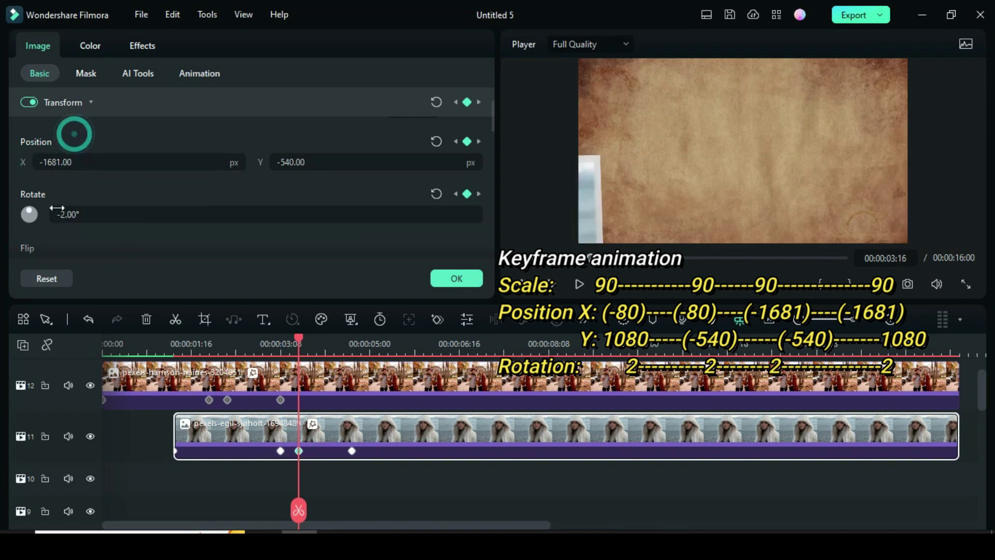
{"action": "key", "text": "BackSpace"}
{"action": "left_click", "coordinate": [81, 192]}
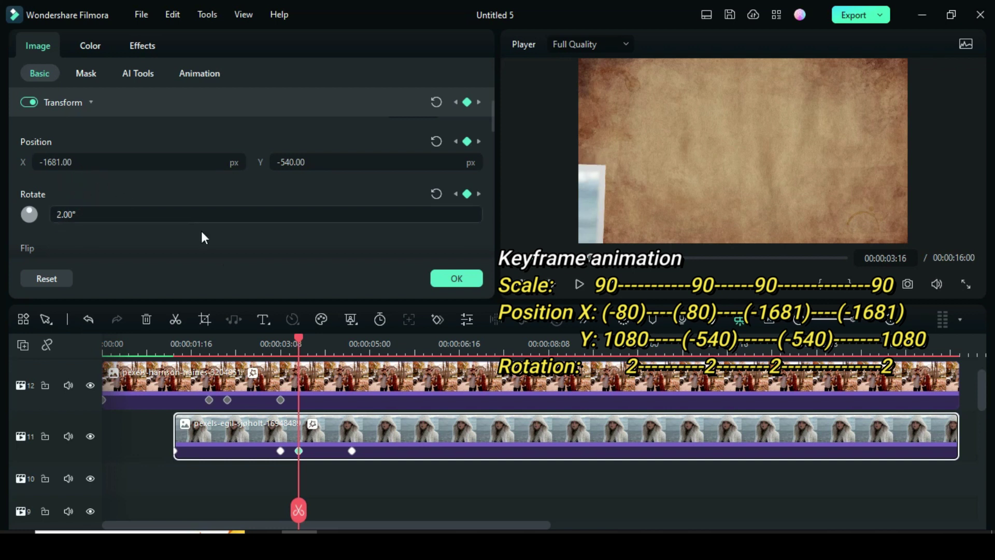
{"action": "left_click", "coordinate": [352, 451]}
{"action": "left_click", "coordinate": [40, 162]}
{"action": "type", "text": "-"}
{"action": "left_click", "coordinate": [78, 139]}
{"action": "left_click", "coordinate": [61, 214]}
{"action": "key", "text": "BackSpace"}
{"action": "left_click", "coordinate": [89, 188]}
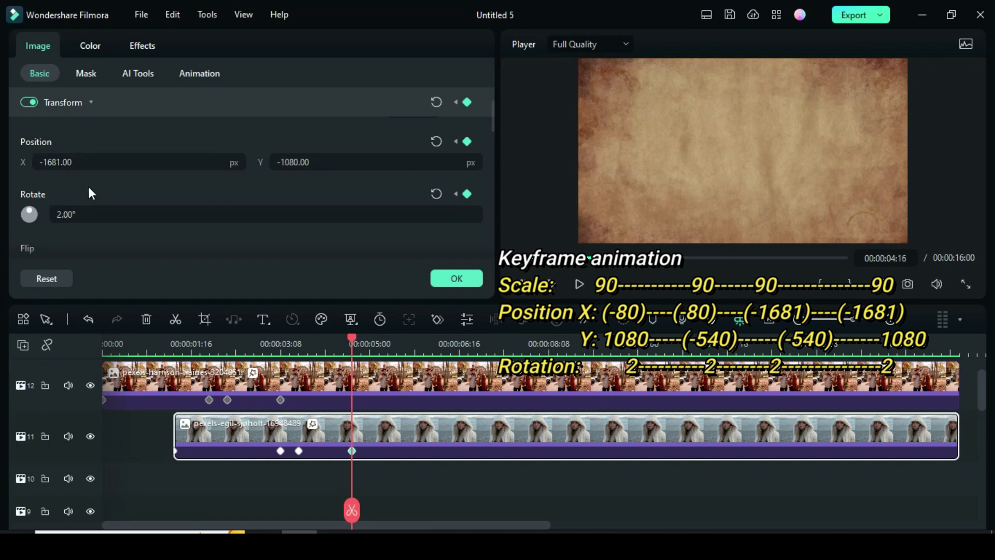
- Close the clip's properties and preview the animation from the start
{"action": "left_click", "coordinate": [474, 277]}
{"action": "left_click", "coordinate": [515, 258]}
{"action": "left_click", "coordinate": [580, 285]}
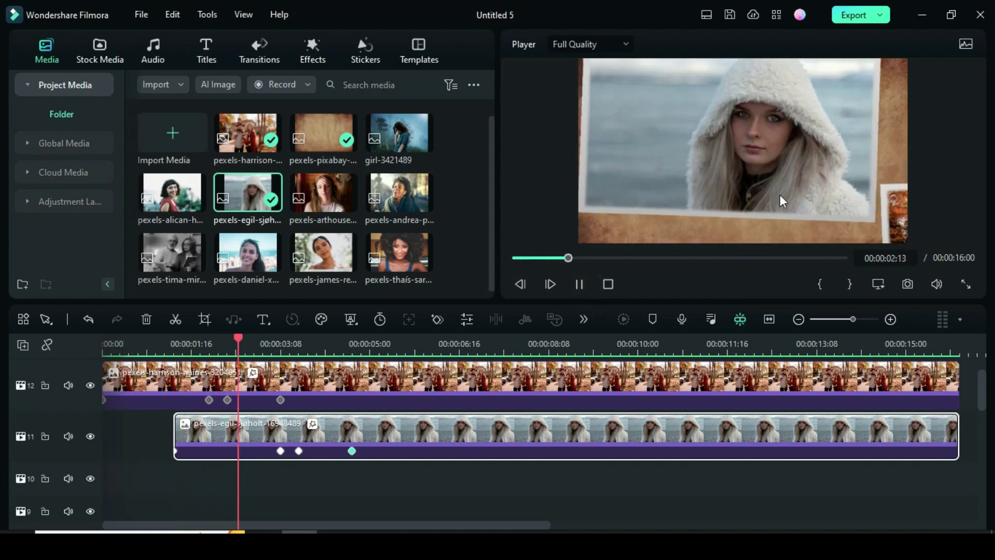
- Pause, set the playhead 8 frames past the first keyframe, and copy the hooded-girl clip's effects
{"action": "left_click", "coordinate": [580, 284]}
{"action": "left_click_drag", "start_coordinate": [178, 344], "coordinate": [246, 363]}
{"action": "right_click", "coordinate": [282, 430]}
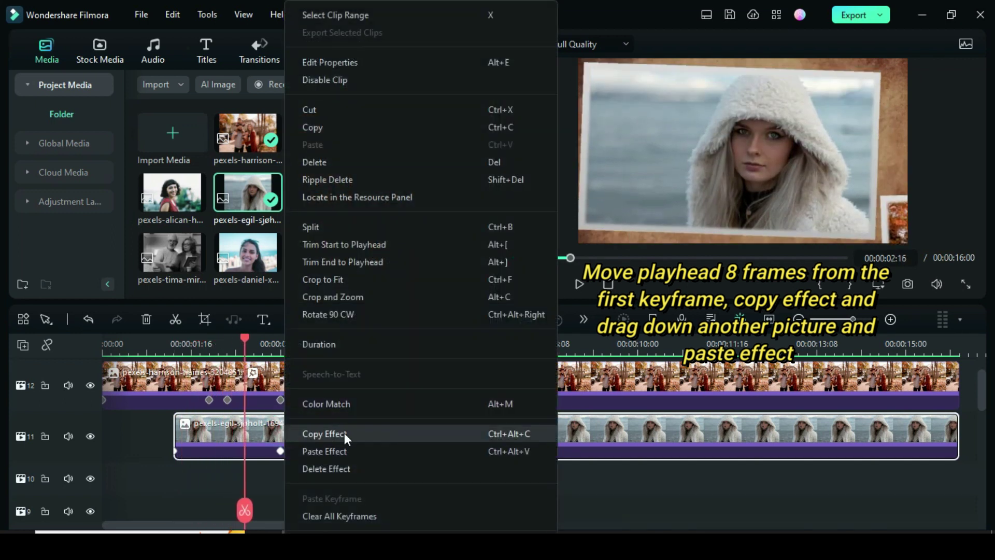
{"action": "left_click", "coordinate": [344, 433]}
- Place the pexels-andrea photo on track 10 to the timeline end and paste the copied animation
{"action": "scroll", "coordinate": [331, 415], "scroll_direction": "down", "scroll_amount": 1}
{"action": "left_click_drag", "start_coordinate": [403, 195], "coordinate": [259, 461]}
{"action": "left_click_drag", "start_coordinate": [511, 466], "coordinate": [948, 471]}
{"action": "right_click", "coordinate": [397, 462]}
{"action": "left_click", "coordinate": [443, 451]}
{"action": "scroll", "coordinate": [296, 435], "scroll_direction": "down", "scroll_amount": 1}
{"action": "double_click", "coordinate": [283, 437]}
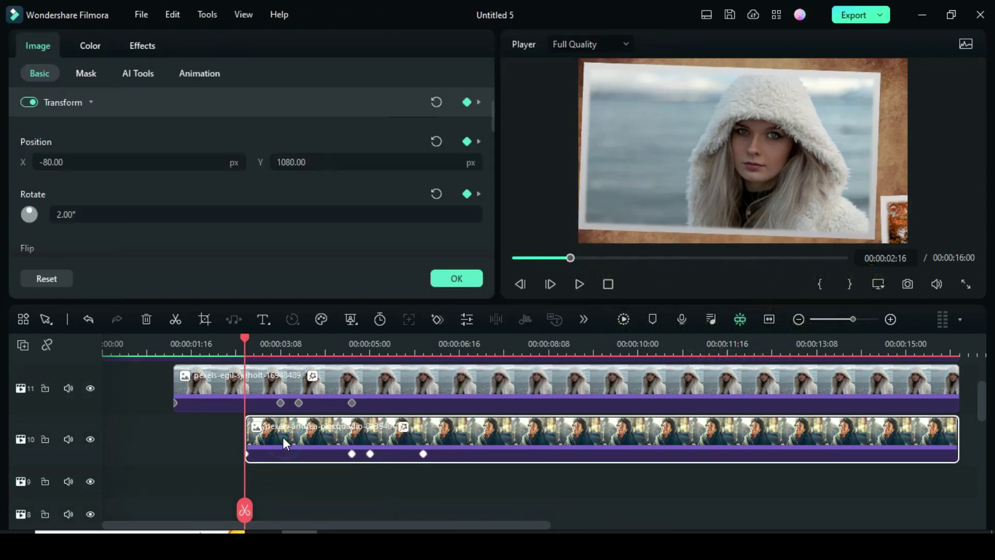
- Set the first two keyframes to Position X 80 and Rotate -2°
{"action": "left_click", "coordinate": [64, 162]}
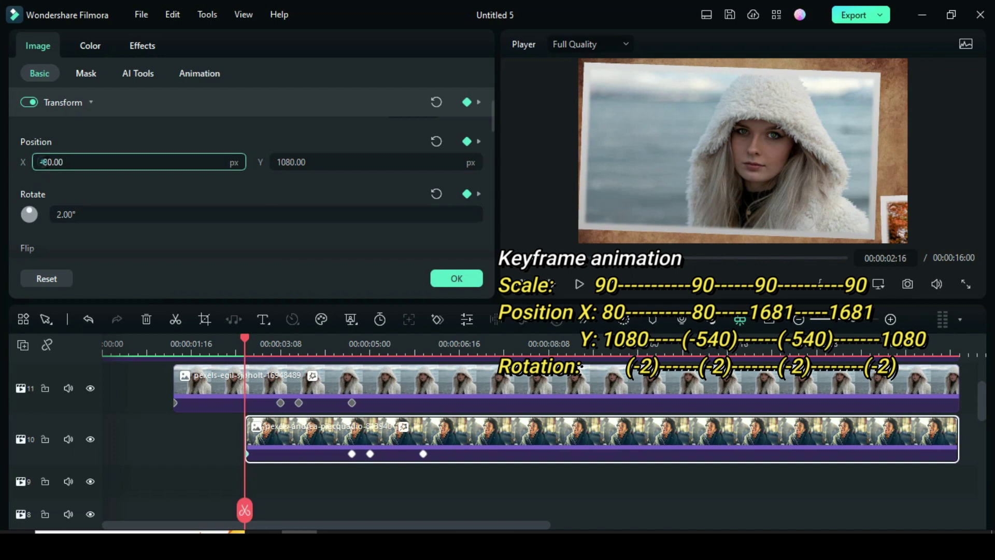
{"action": "left_click", "coordinate": [102, 134]}
{"action": "left_click", "coordinate": [58, 214]}
{"action": "type", "text": "-"}
{"action": "left_click", "coordinate": [103, 189]}
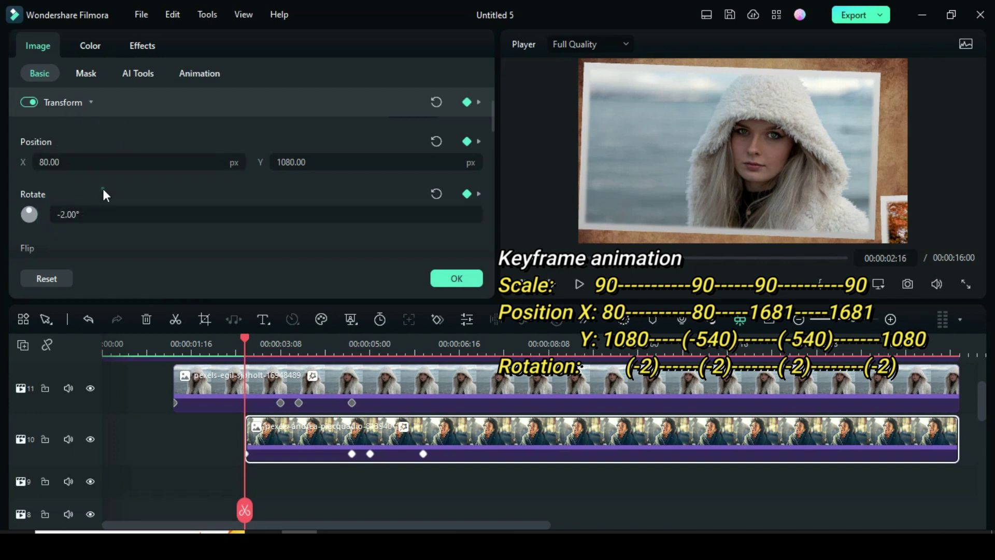
{"action": "left_click", "coordinate": [352, 454]}
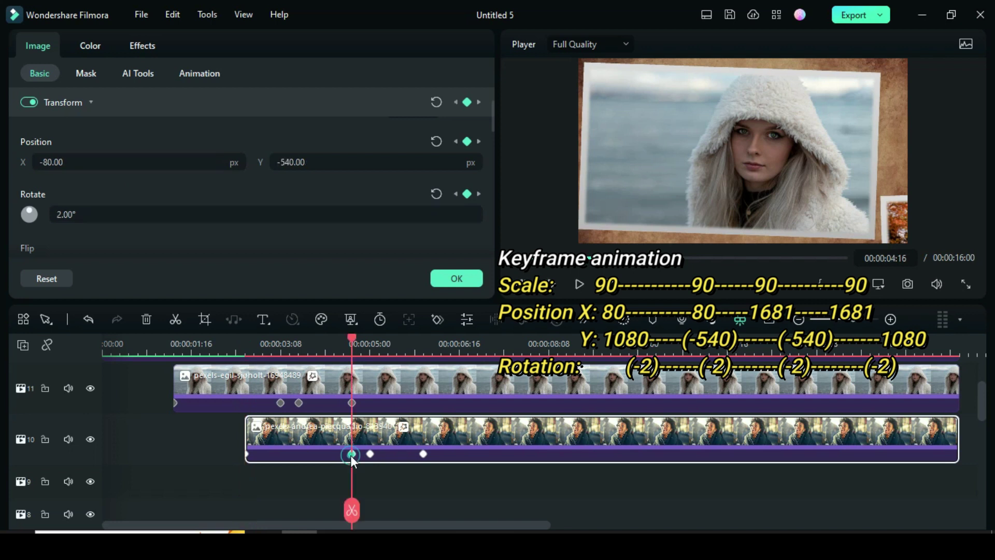
{"action": "left_click", "coordinate": [51, 162]}
{"action": "left_click", "coordinate": [78, 129]}
{"action": "left_click", "coordinate": [62, 217]}
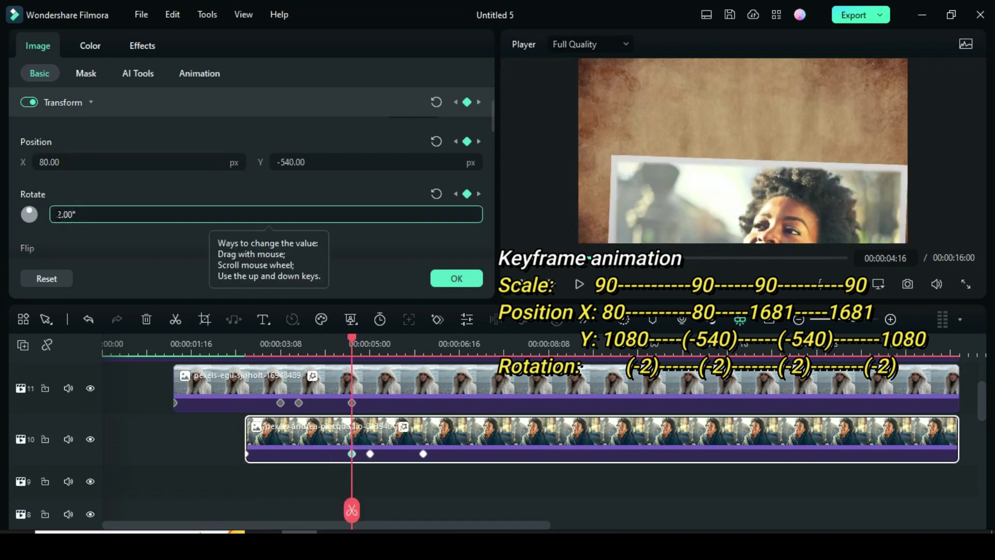
{"action": "left_click", "coordinate": [91, 190]}
- Set the last two keyframes to Position X 1681 and Rotate -2°, then rewind the preview
{"action": "left_click", "coordinate": [370, 454]}
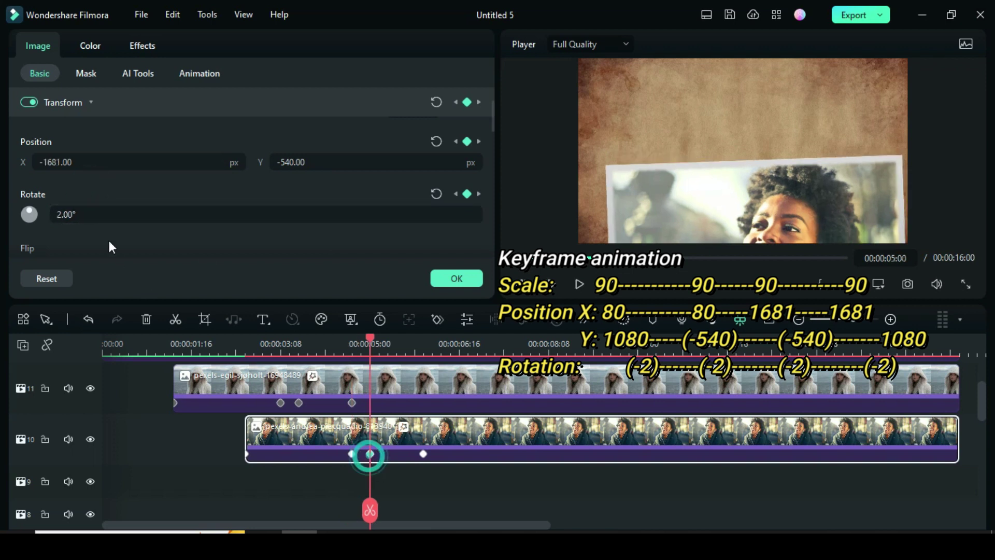
{"action": "left_click", "coordinate": [50, 162]}
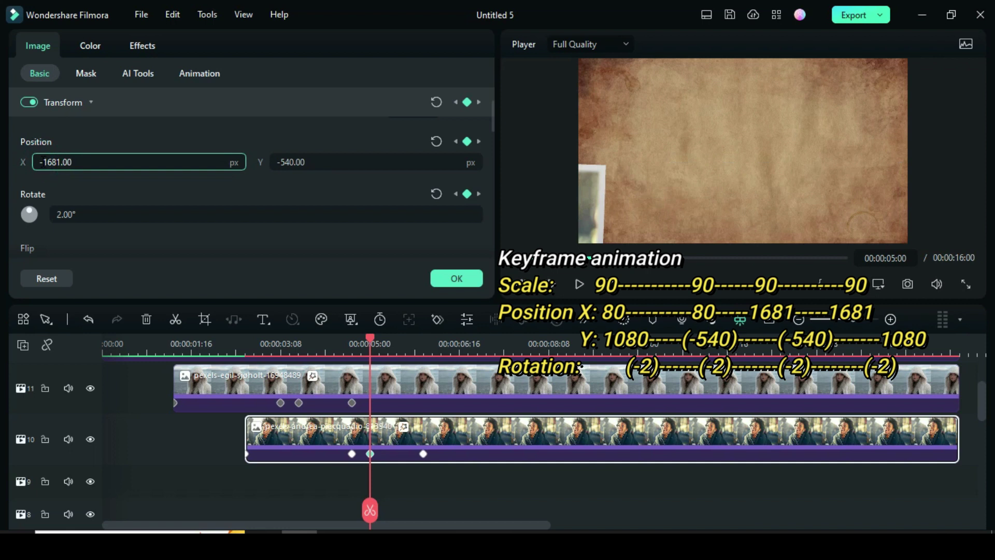
{"action": "left_click", "coordinate": [57, 215]}
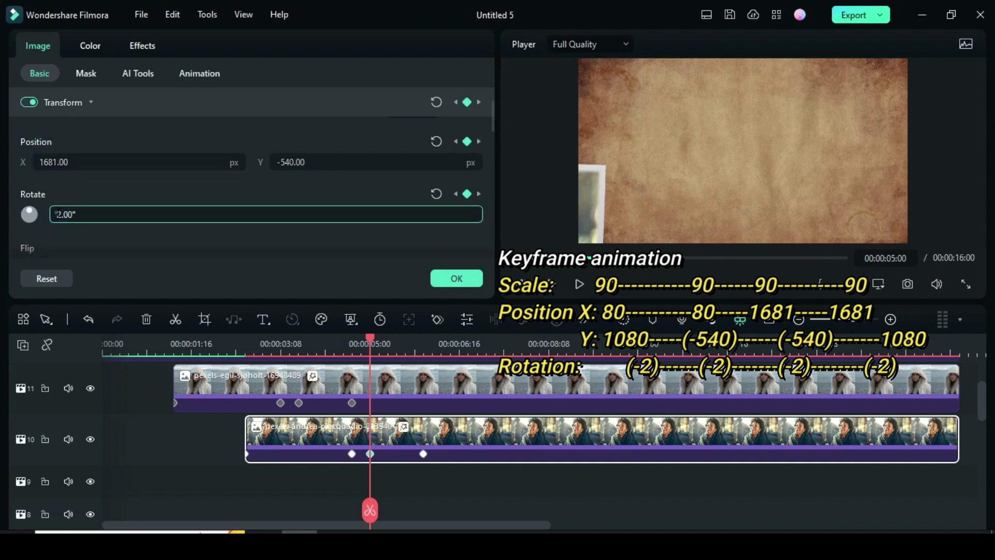
{"action": "left_click", "coordinate": [57, 214]}
{"action": "left_click", "coordinate": [94, 189]}
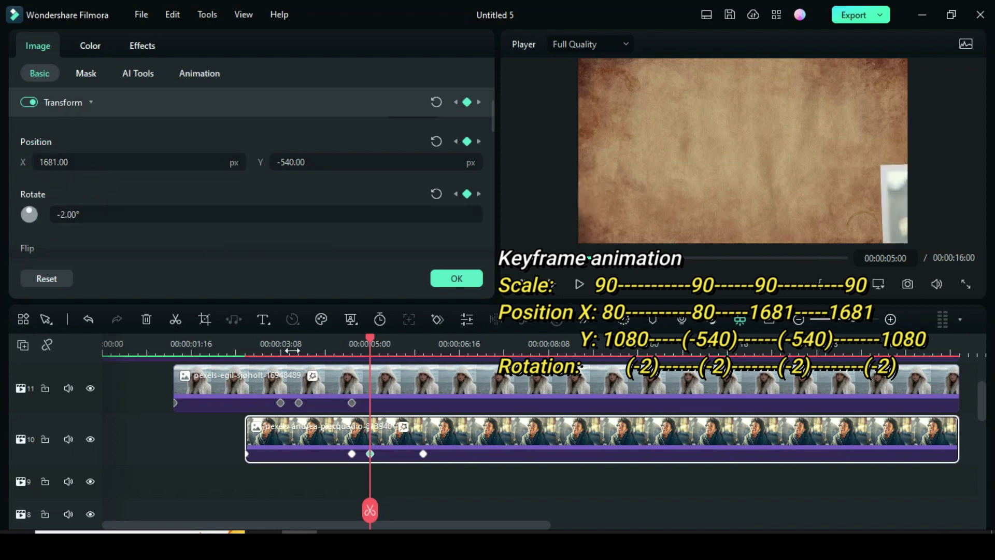
{"action": "left_click", "coordinate": [423, 454]}
{"action": "left_click", "coordinate": [47, 162]}
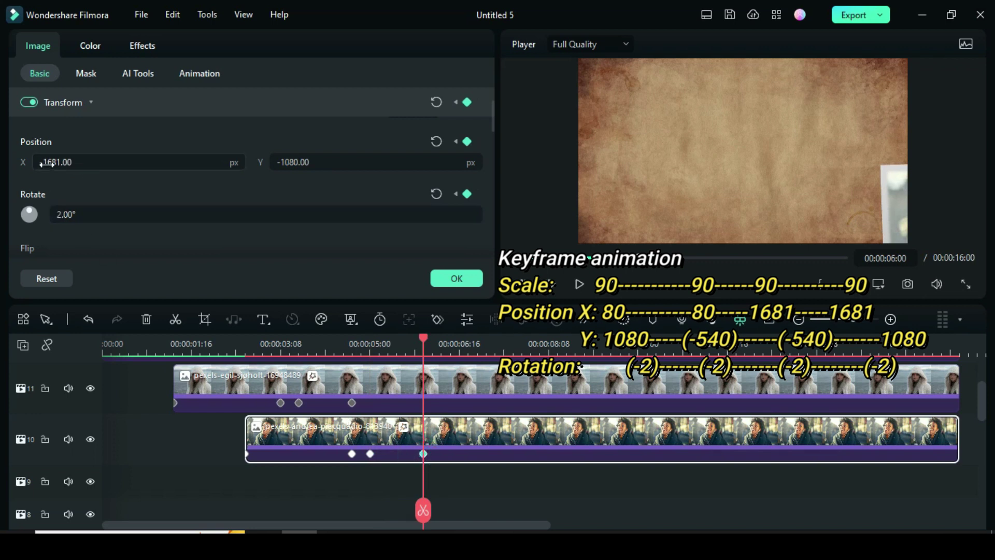
{"action": "key", "text": "BackSpace"}
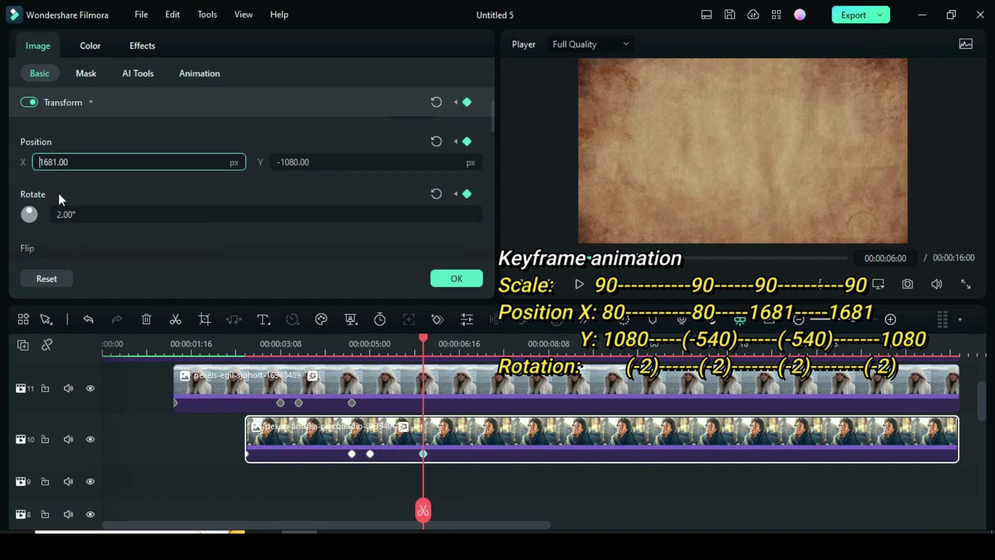
{"action": "left_click", "coordinate": [57, 212]}
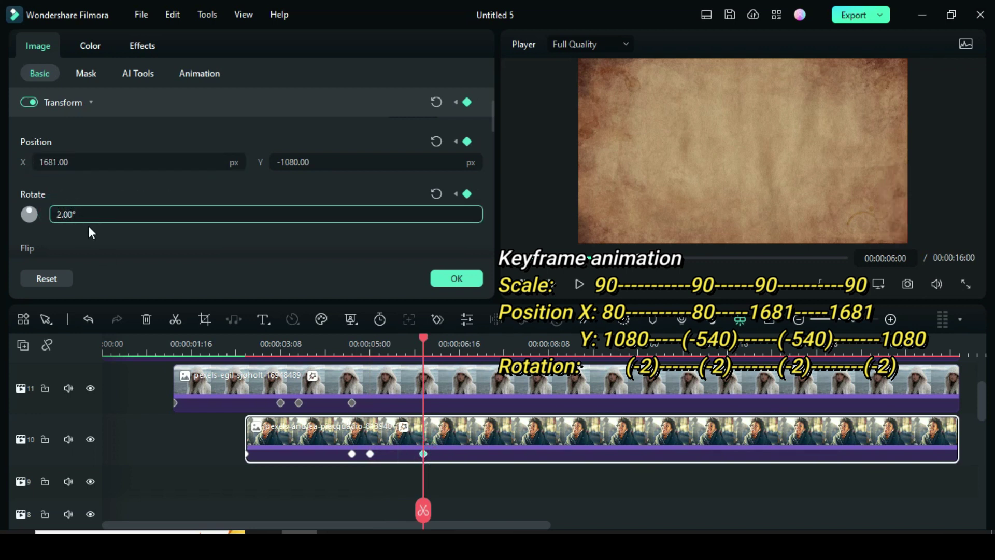
{"action": "left_click", "coordinate": [95, 185]}
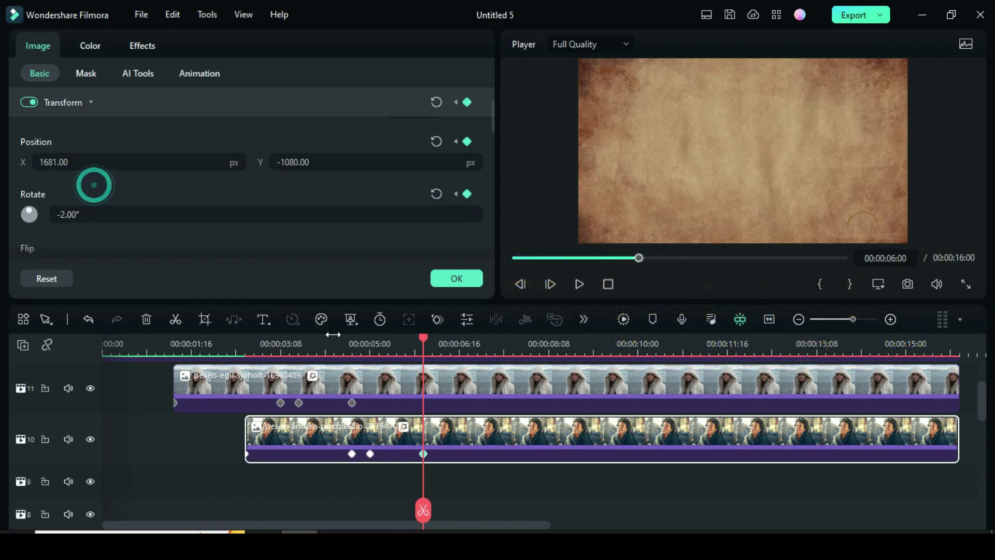
{"action": "left_click", "coordinate": [515, 257]}
- Render and play the three-photo slide animation, then park the playhead at 00:00:04:00
{"action": "left_click", "coordinate": [624, 320]}
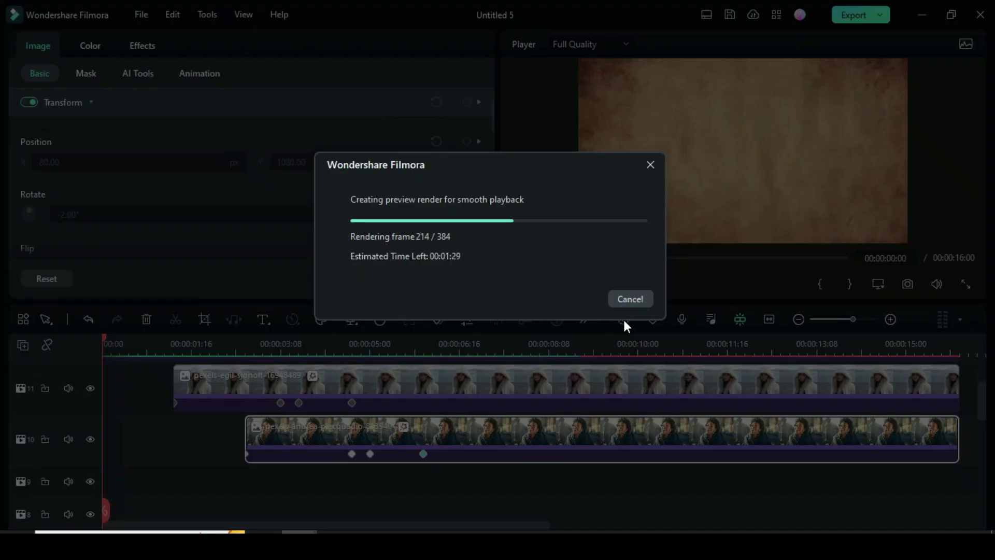
{"action": "scroll", "coordinate": [506, 410], "scroll_direction": "up", "scroll_amount": 2}
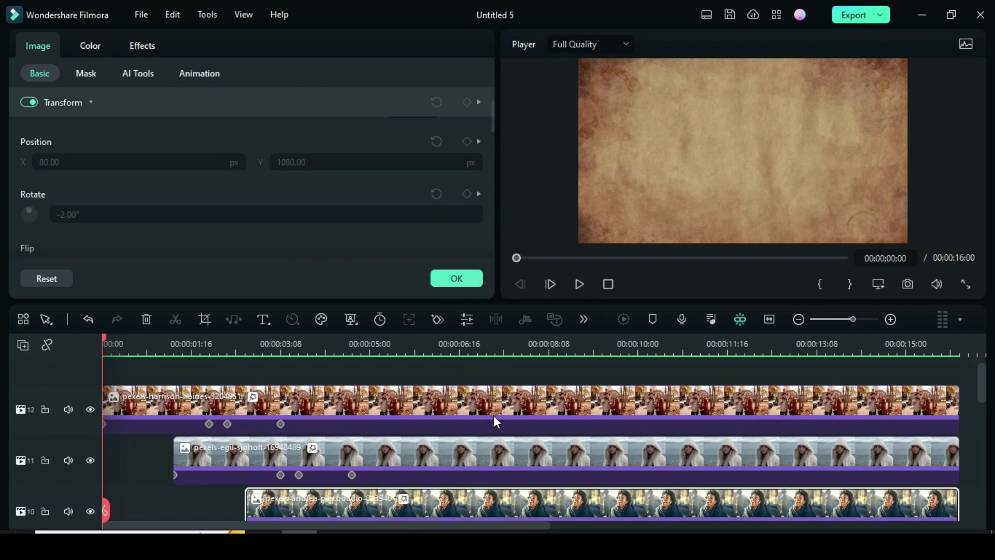
{"action": "left_click", "coordinate": [575, 286]}
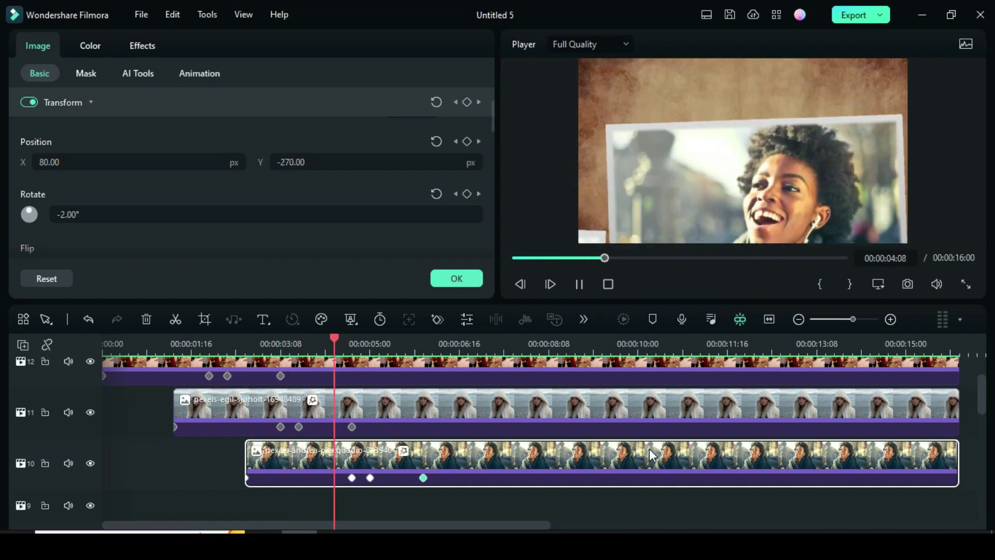
{"action": "left_click", "coordinate": [579, 284]}
{"action": "left_click_drag", "start_coordinate": [462, 340], "coordinate": [316, 394]}
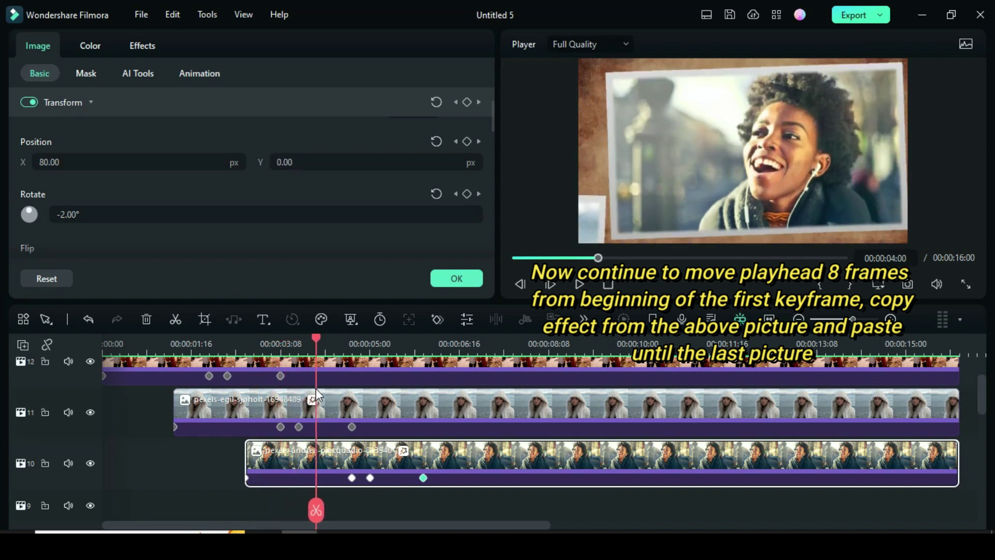
- Copy the egil clip's effect and add the arthouse photo on track 9 with pasted keyframes
{"action": "left_click", "coordinate": [413, 406]}
{"action": "right_click", "coordinate": [413, 405]}
{"action": "left_click", "coordinate": [451, 432]}
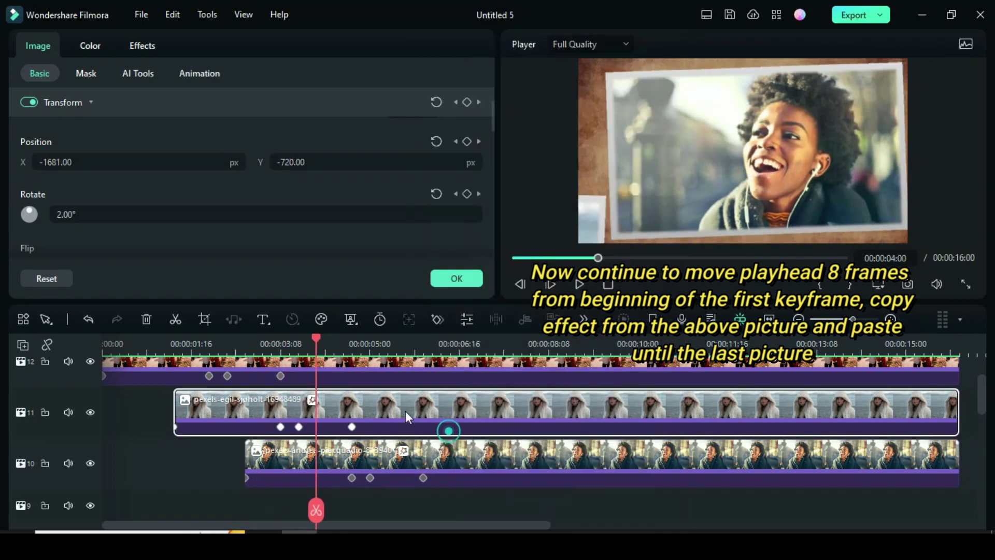
{"action": "scroll", "coordinate": [409, 413], "scroll_direction": "down", "scroll_amount": 3}
{"action": "left_click", "coordinate": [447, 278]}
{"action": "left_click_drag", "start_coordinate": [327, 219], "coordinate": [337, 446]}
{"action": "left_click_drag", "start_coordinate": [582, 457], "coordinate": [956, 456]}
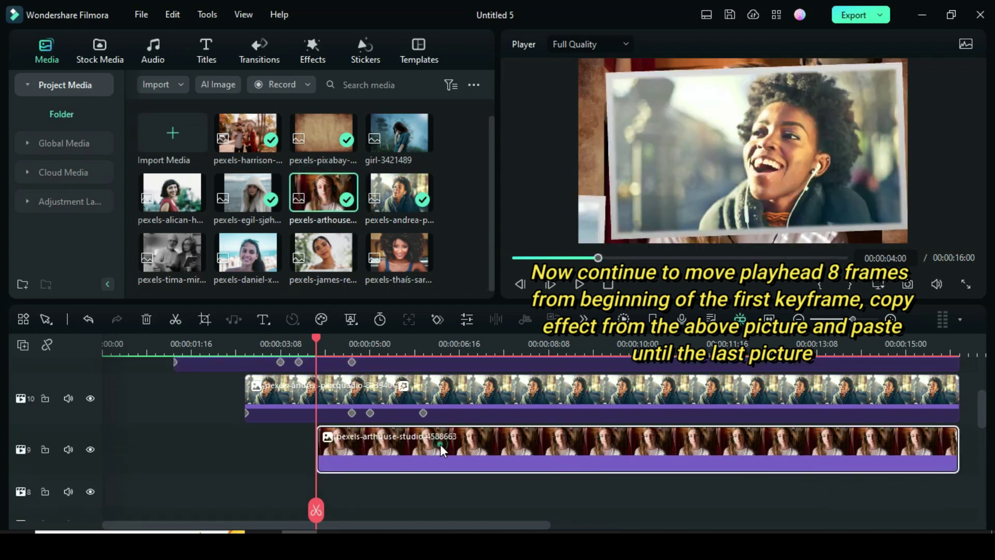
{"action": "right_click", "coordinate": [443, 450]}
{"action": "left_click", "coordinate": [473, 454]}
- Add the thais photo on track 8 at 00:00:04:14, stretched to the end, with pasted keyframes
{"action": "left_click_drag", "start_coordinate": [316, 340], "coordinate": [381, 347]}
{"action": "right_click", "coordinate": [431, 387]}
{"action": "left_click", "coordinate": [459, 431]}
{"action": "scroll", "coordinate": [478, 413], "scroll_direction": "down", "scroll_amount": 1}
{"action": "left_click_drag", "start_coordinate": [399, 252], "coordinate": [409, 469]}
{"action": "left_click_drag", "start_coordinate": [655, 475], "coordinate": [958, 475]}
{"action": "right_click", "coordinate": [580, 469]}
{"action": "left_click", "coordinate": [615, 451]}
- Add the tima photo on track 7 at 00:00:06:16 with arthouse's pasted keyframes
{"action": "left_click_drag", "start_coordinate": [429, 525], "coordinate": [477, 525]}
{"action": "scroll", "coordinate": [453, 412], "scroll_direction": "down", "scroll_amount": 2}
{"action": "right_click", "coordinate": [450, 394]}
{"action": "left_click", "coordinate": [490, 433]}
{"action": "left_click_drag", "start_coordinate": [304, 338], "coordinate": [363, 340]}
{"action": "left_click_drag", "start_coordinate": [172, 253], "coordinate": [513, 475]}
{"action": "left_click_drag", "start_coordinate": [629, 477], "coordinate": [863, 477]}
{"action": "right_click", "coordinate": [544, 474]}
{"action": "left_click", "coordinate": [582, 451]}
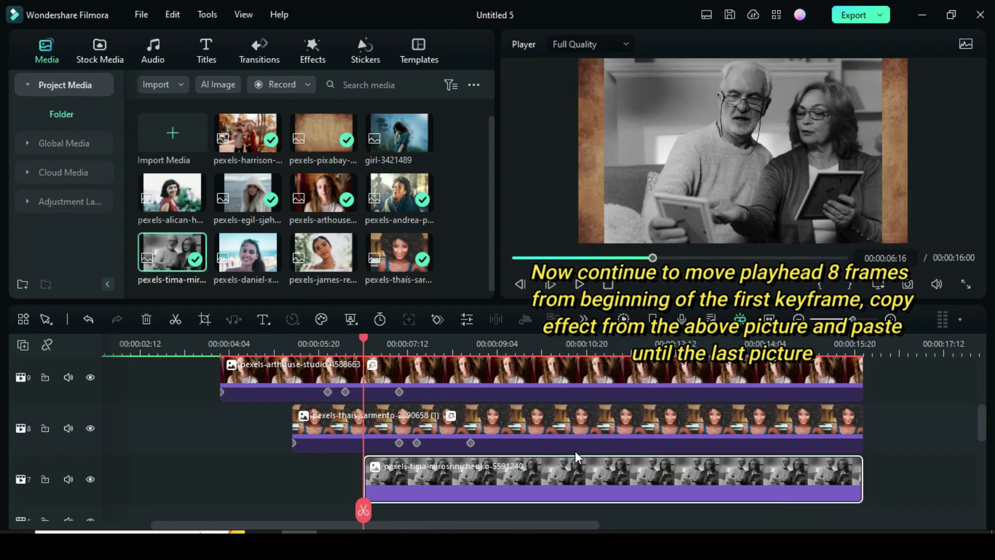
{"action": "scroll", "coordinate": [478, 469], "scroll_direction": "down", "scroll_amount": 1}
{"action": "left_click_drag", "start_coordinate": [379, 337], "coordinate": [437, 340]}
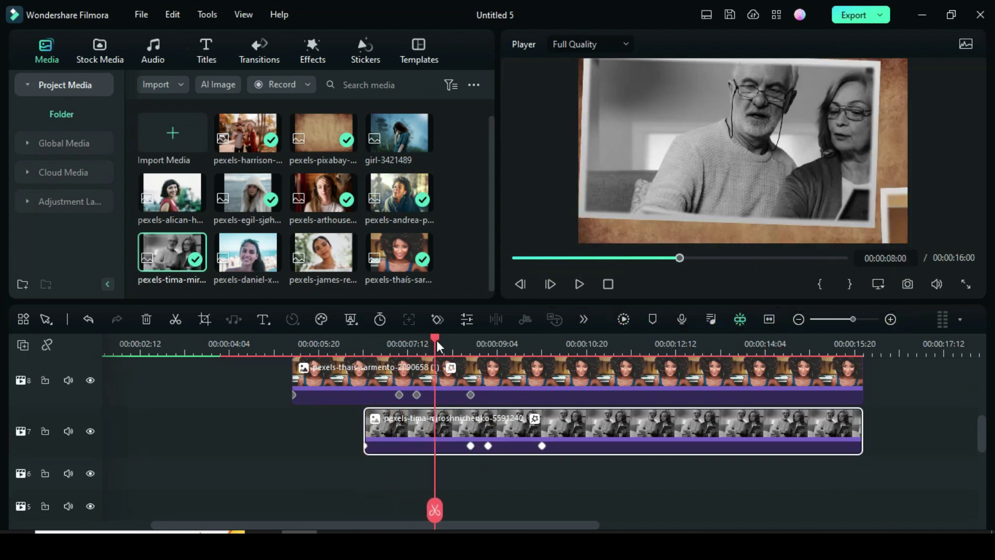
- Add the james photo on track 6, stretched to the end, with thais's pasted keyframes
{"action": "scroll", "coordinate": [467, 373], "scroll_direction": "up", "scroll_amount": 1}
{"action": "right_click", "coordinate": [505, 394]}
{"action": "left_click", "coordinate": [517, 431]}
{"action": "scroll", "coordinate": [517, 430], "scroll_direction": "down", "scroll_amount": 2}
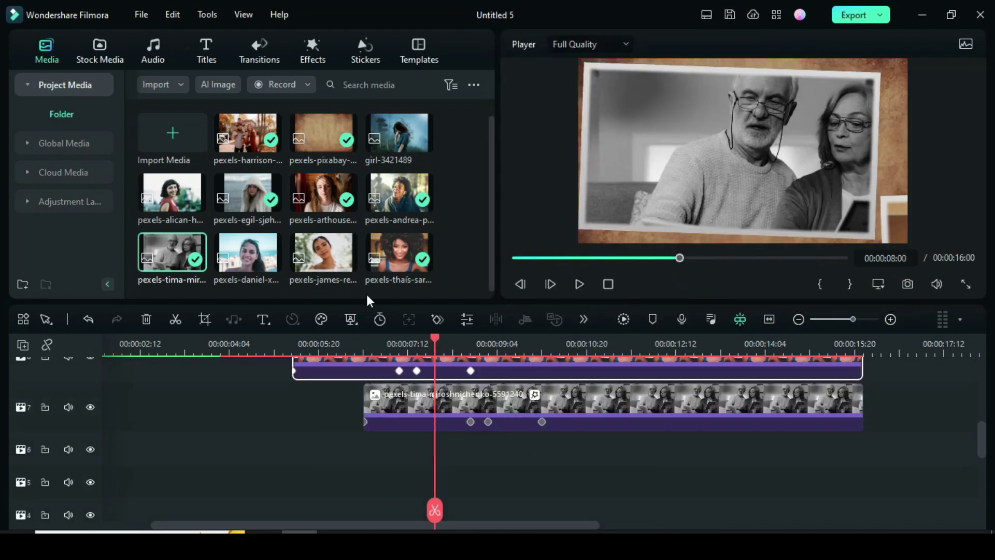
{"action": "left_click_drag", "start_coordinate": [339, 265], "coordinate": [451, 456]}
{"action": "left_click_drag", "start_coordinate": [701, 455], "coordinate": [862, 454]}
{"action": "right_click", "coordinate": [580, 446]}
{"action": "left_click", "coordinate": [620, 449]}
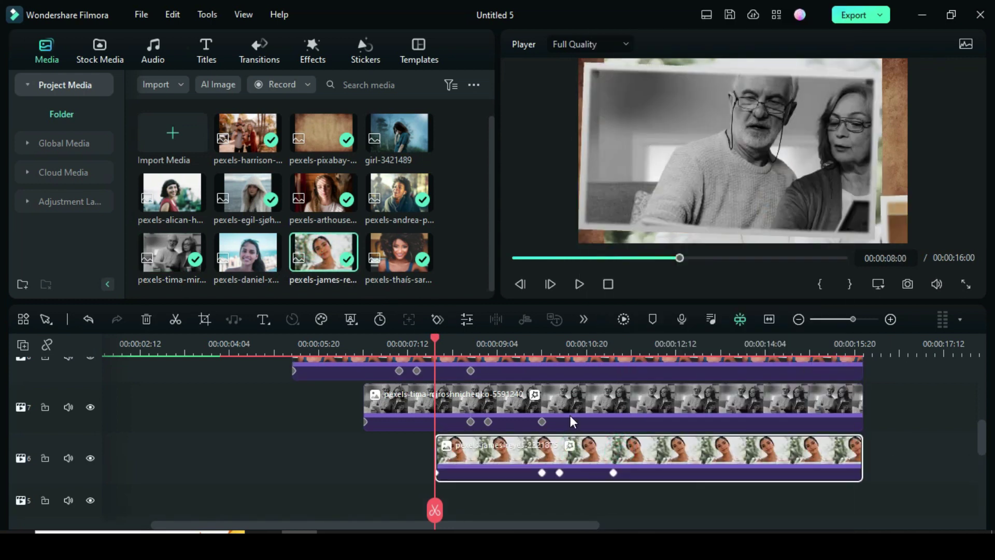
- Add the daniel photo on track 5 at 00:00:09:08 with tima's pasted keyframes
{"action": "right_click", "coordinate": [570, 415]}
{"action": "left_click", "coordinate": [648, 434]}
{"action": "scroll", "coordinate": [466, 394], "scroll_direction": "down", "scroll_amount": 1}
{"action": "left_click_drag", "start_coordinate": [451, 337], "coordinate": [506, 338]}
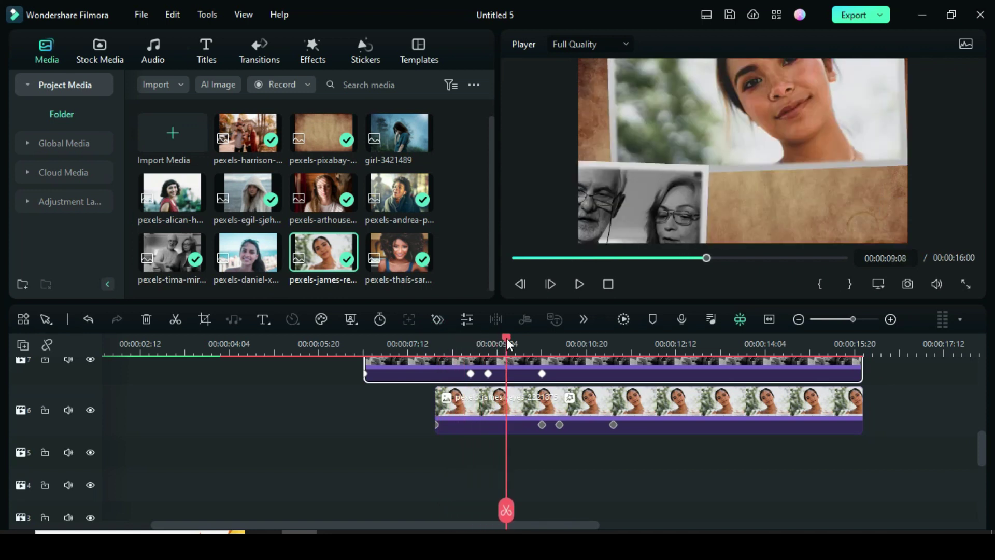
{"action": "left_click_drag", "start_coordinate": [238, 238], "coordinate": [863, 456]}
{"action": "right_click", "coordinate": [623, 457]}
{"action": "left_click", "coordinate": [679, 446]}
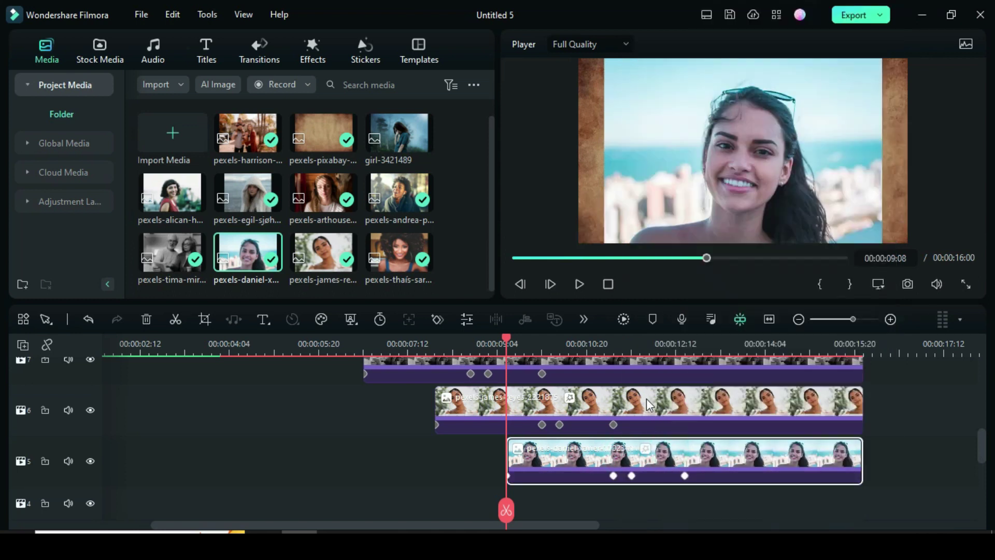
- Add the girl-3421489 photo on track 4 at 00:00:10:16 with james's pasted keyframes
{"action": "right_click", "coordinate": [638, 399]}
{"action": "left_click", "coordinate": [683, 435]}
{"action": "scroll", "coordinate": [536, 372], "scroll_direction": "down", "scroll_amount": 1}
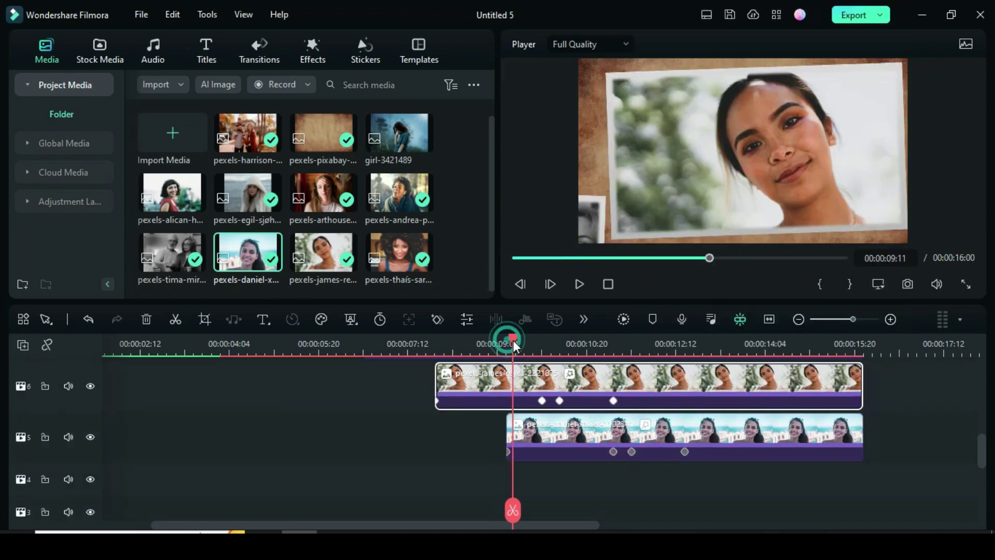
{"action": "left_click_drag", "start_coordinate": [539, 341], "coordinate": [577, 340]}
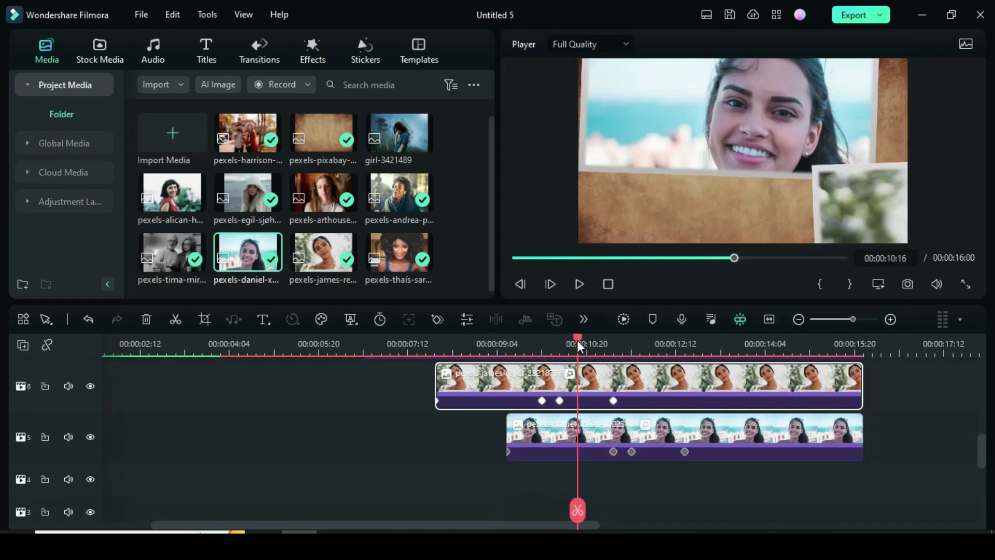
{"action": "right_click", "coordinate": [621, 386]}
{"action": "left_click", "coordinate": [652, 434]}
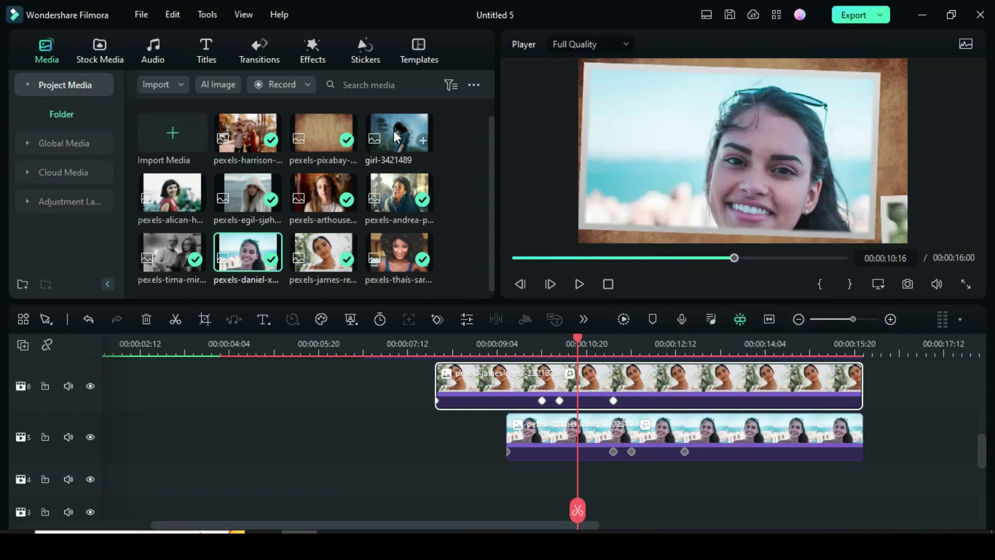
{"action": "left_click_drag", "start_coordinate": [397, 137], "coordinate": [673, 515]}
{"action": "scroll", "coordinate": [646, 493], "scroll_direction": "down", "scroll_amount": 1}
{"action": "left_click_drag", "start_coordinate": [843, 465], "coordinate": [855, 465]}
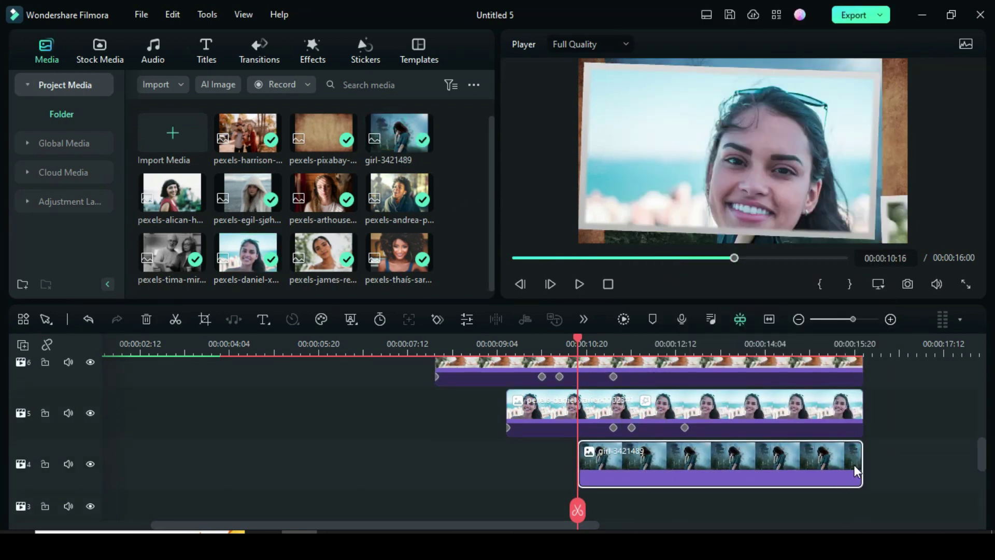
{"action": "right_click", "coordinate": [655, 455]}
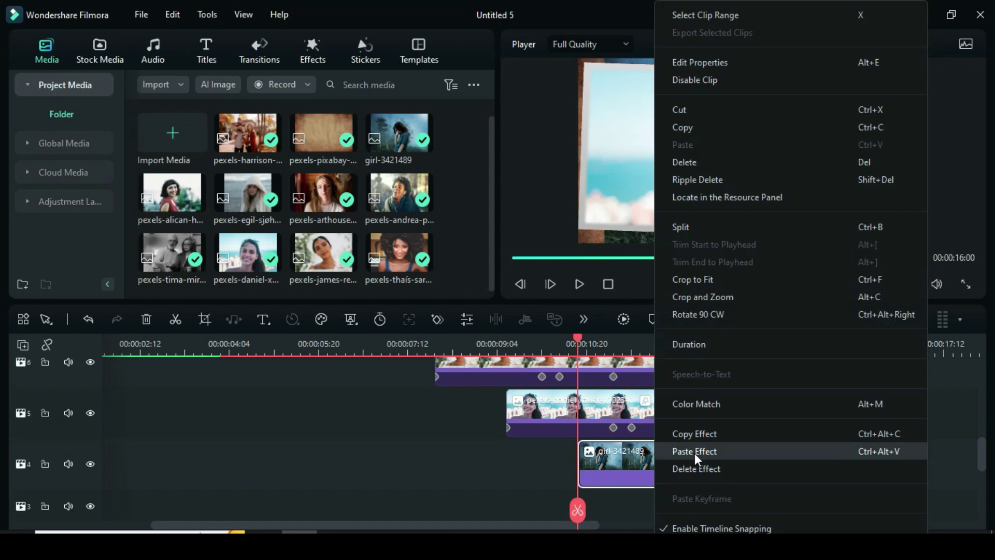
{"action": "left_click", "coordinate": [695, 454]}
- Add the alican photo on track 3 at 00:00:12:00, then zoom the timeline to fit
{"action": "right_click", "coordinate": [633, 411]}
{"action": "left_click", "coordinate": [673, 434]}
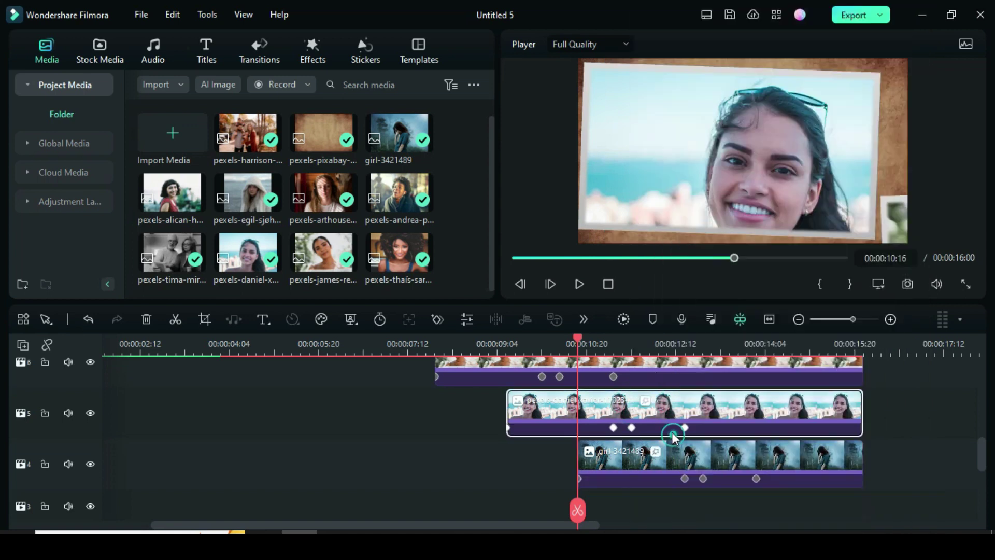
{"action": "scroll", "coordinate": [638, 443], "scroll_direction": "down", "scroll_amount": 1}
{"action": "left_click_drag", "start_coordinate": [578, 343], "coordinate": [620, 338]}
{"action": "left_click_drag", "start_coordinate": [172, 193], "coordinate": [866, 475]}
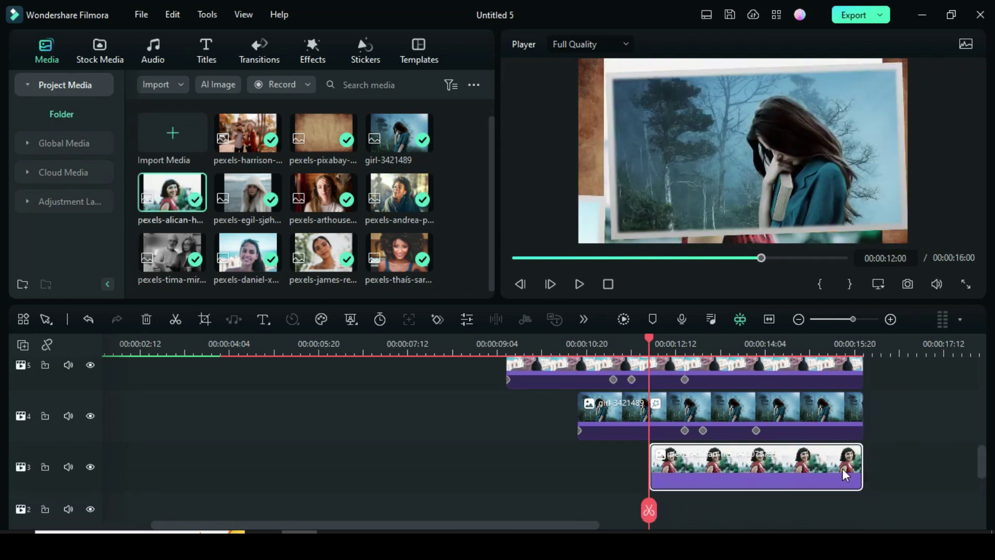
{"action": "scroll", "coordinate": [737, 458], "scroll_direction": "down", "scroll_amount": 2}
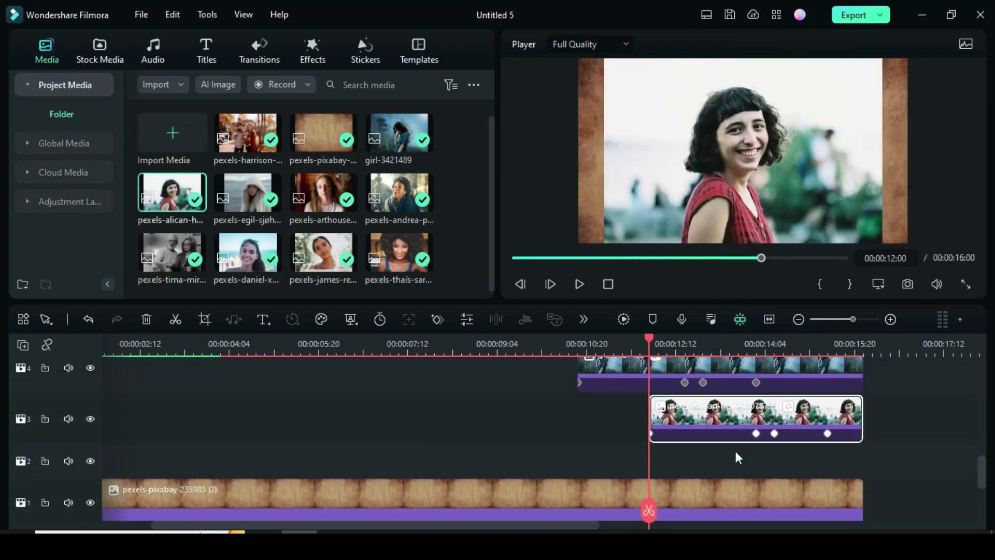
{"action": "left_click", "coordinate": [769, 319]}
{"action": "scroll", "coordinate": [671, 430], "scroll_direction": "up", "scroll_amount": 5}
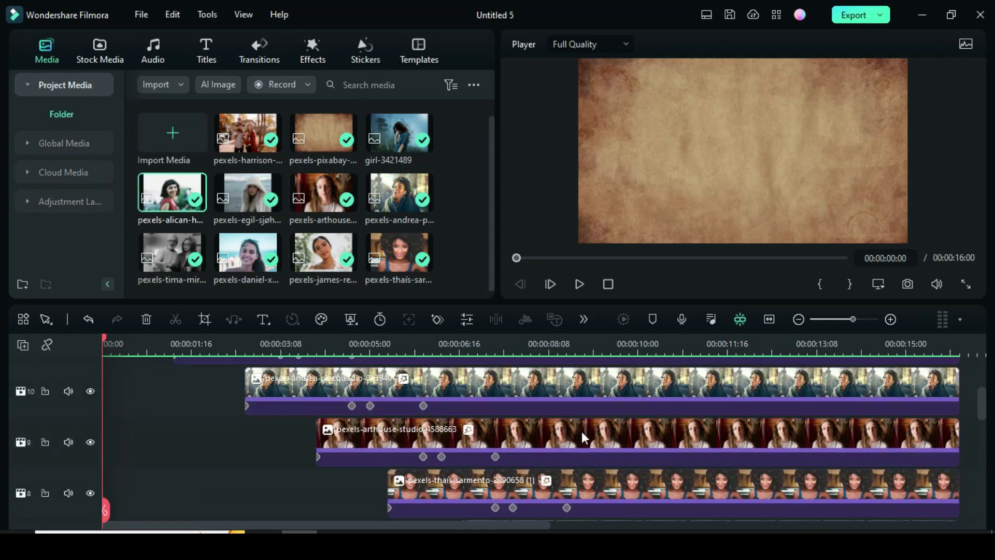
- Play the full photo slideshow, then move the playhead back to 00:00:13:08
{"action": "left_click", "coordinate": [580, 284]}
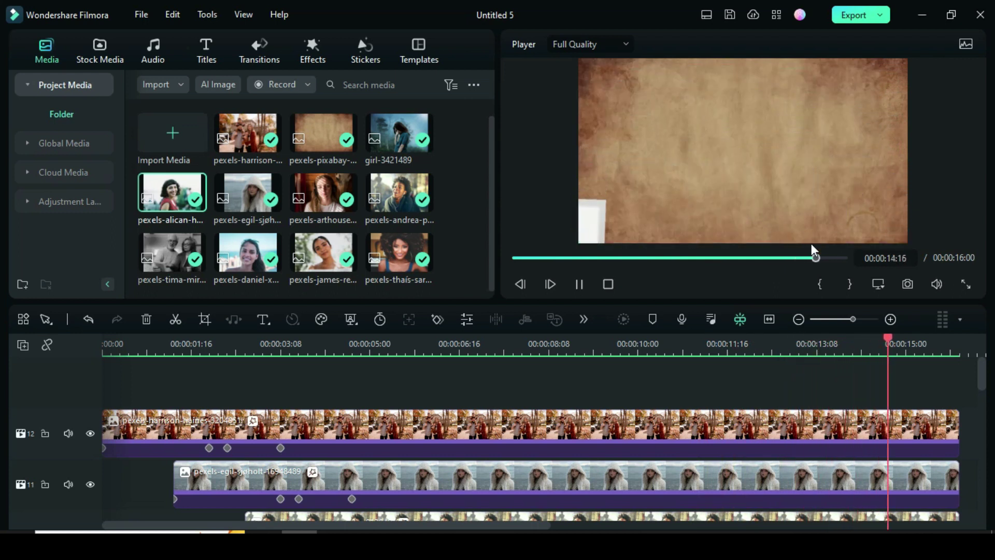
{"action": "left_click_drag", "start_coordinate": [956, 338], "coordinate": [817, 353]}
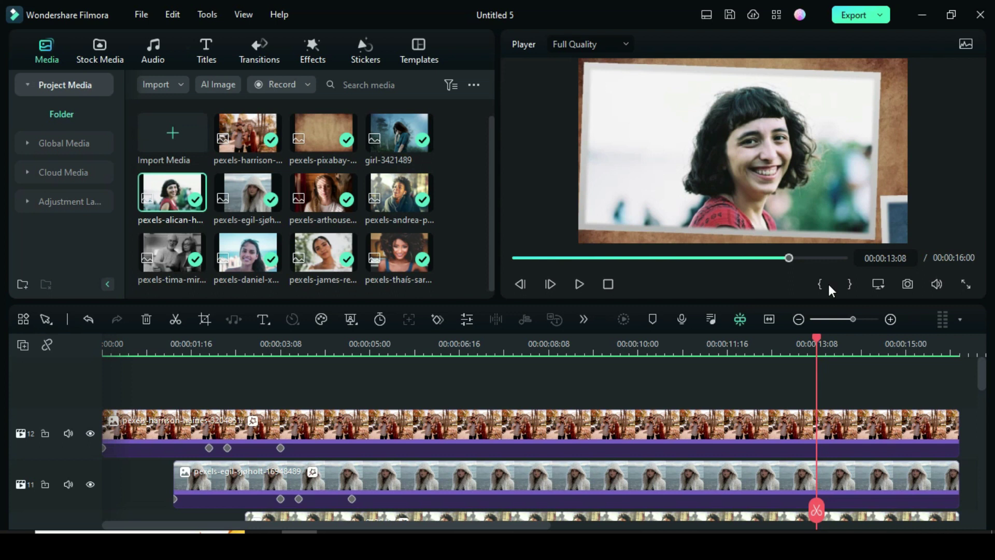
{"action": "scroll", "coordinate": [875, 390], "scroll_direction": "down", "scroll_amount": 10}
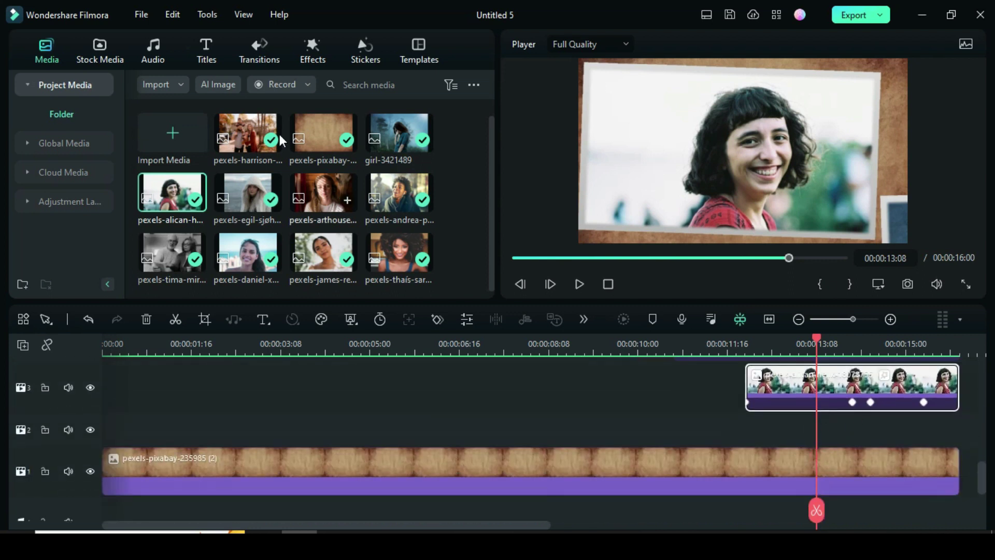
- Add the Glitch Title 01 template to track 2 at 00:00:13:08
{"action": "left_click", "coordinate": [207, 51]}
{"action": "left_click_drag", "start_coordinate": [309, 525], "coordinate": [495, 524]}
{"action": "left_click_drag", "start_coordinate": [177, 150], "coordinate": [480, 429]}
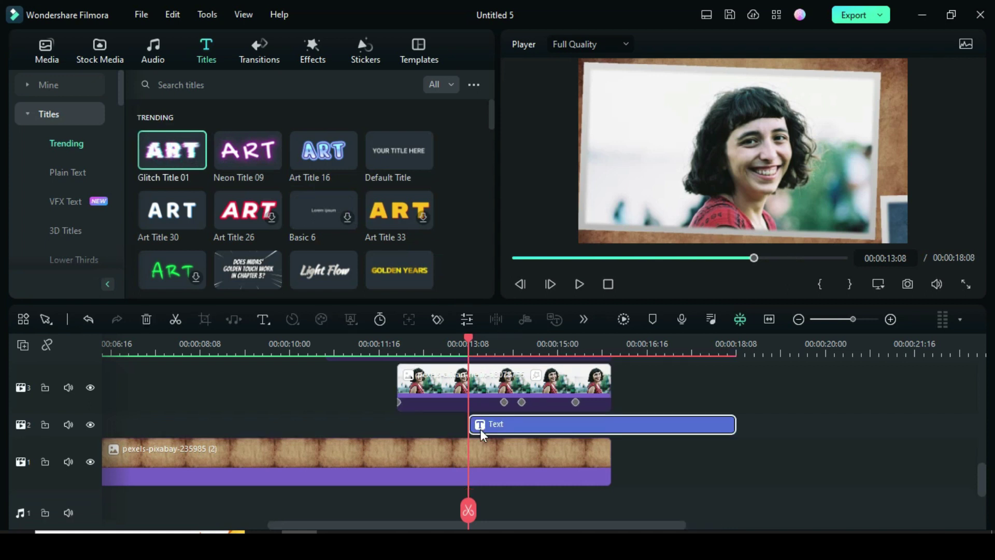
- Replace the title's text with SUBSCRIBE in the advanced text editor
{"action": "double_click", "coordinate": [519, 423]}
{"action": "left_click", "coordinate": [379, 280]}
{"action": "key", "text": "ctrl+a"}
{"action": "type", "text": "SUBSCRIBE"}
{"action": "left_click", "coordinate": [271, 47]}
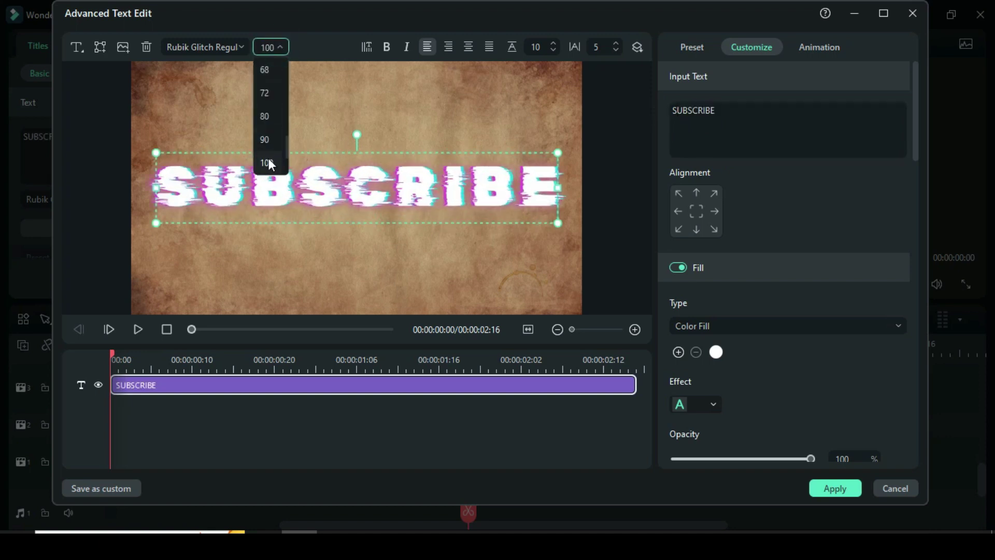